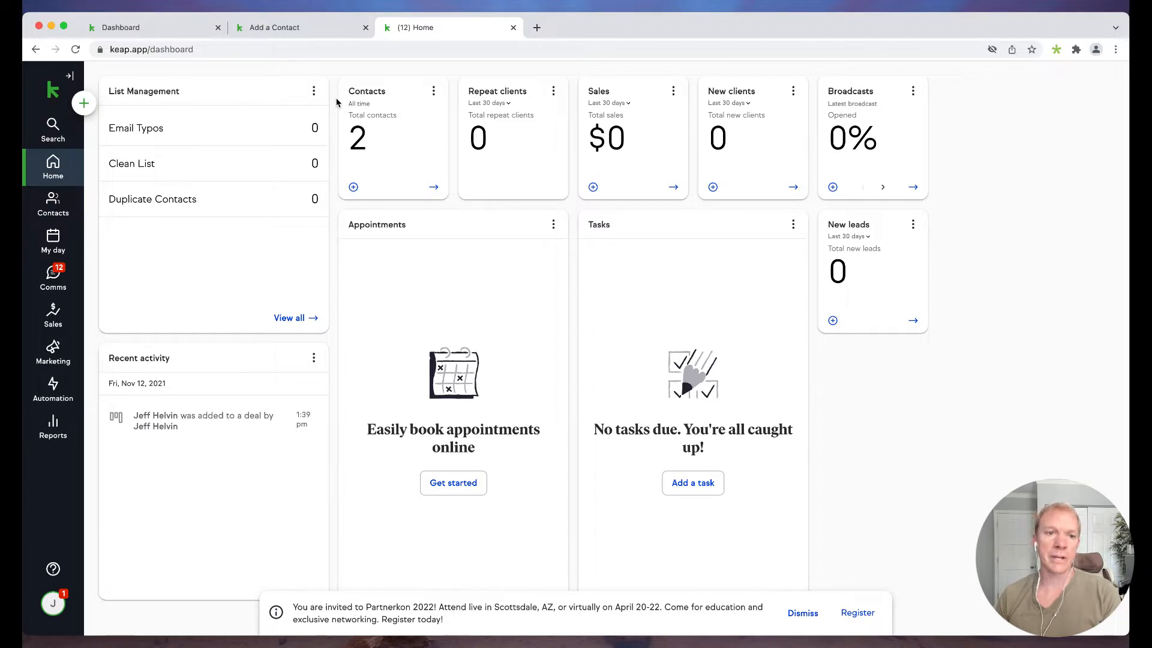
# - Start a new contact and enter the test lead's first name, last name, work email and partial phone number
pyautogui.click(85, 106)
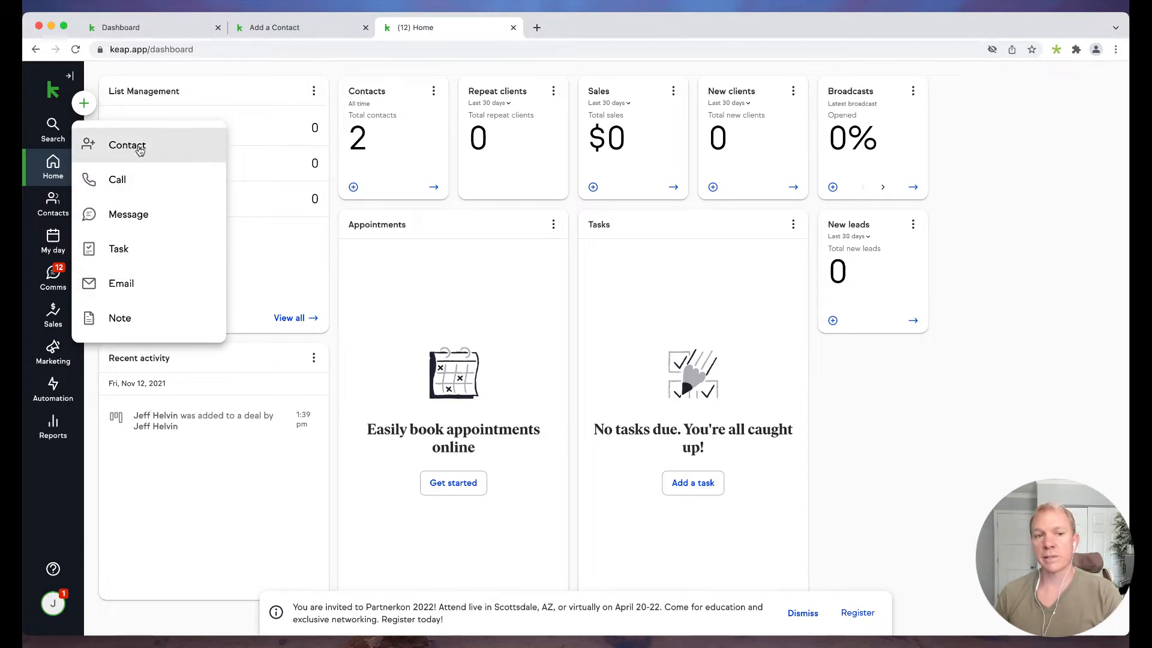
pyautogui.click(139, 150)
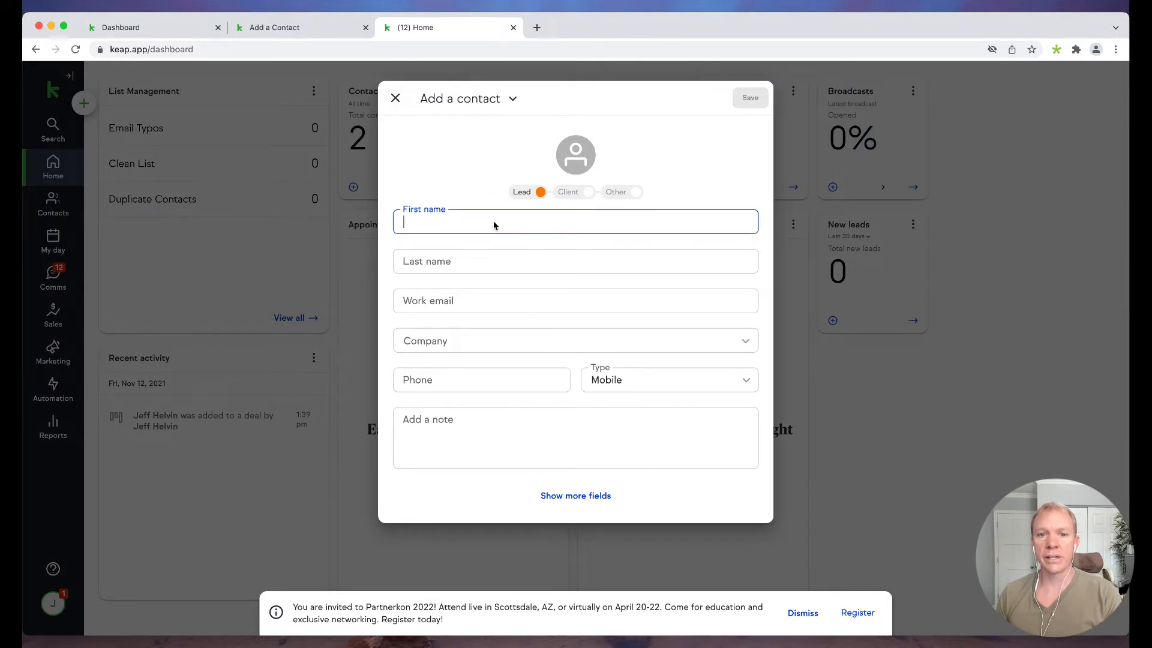
pyautogui.write('Test')
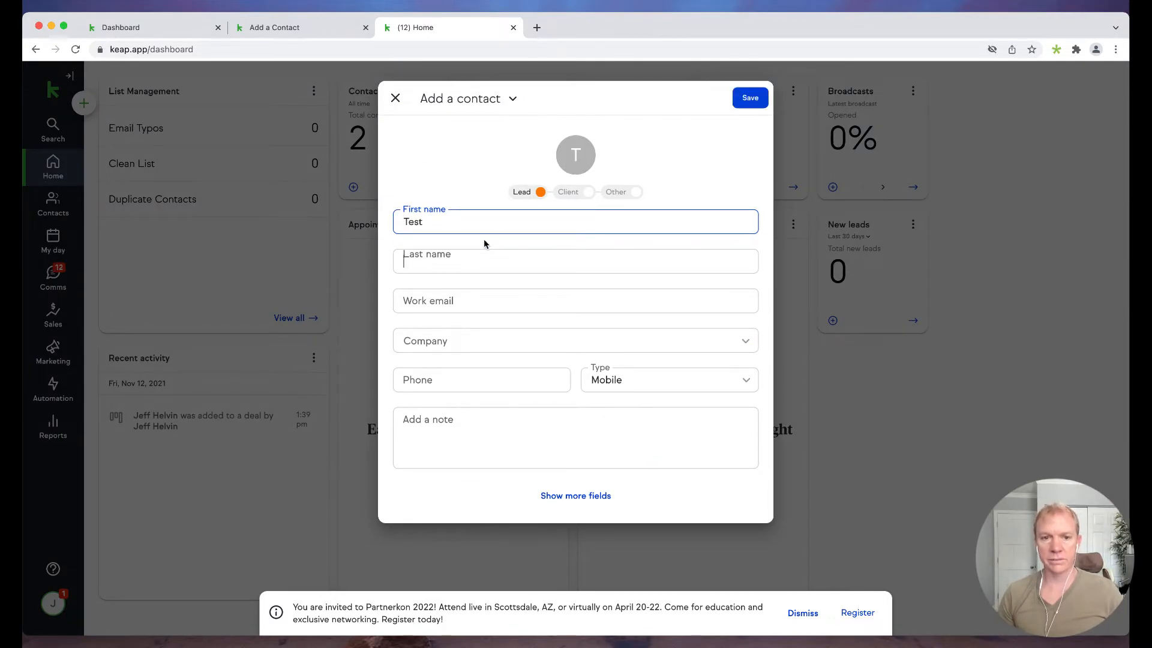
pyautogui.press('Tab')
pyautogui.write('Testerson')
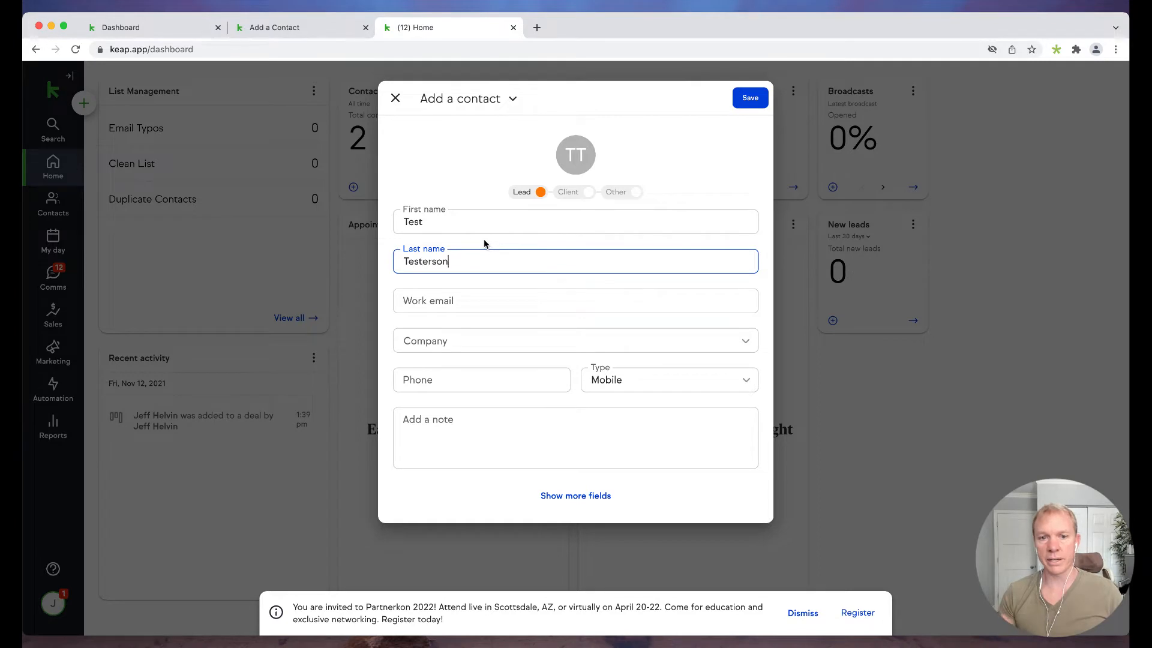
pyautogui.press('Tab')
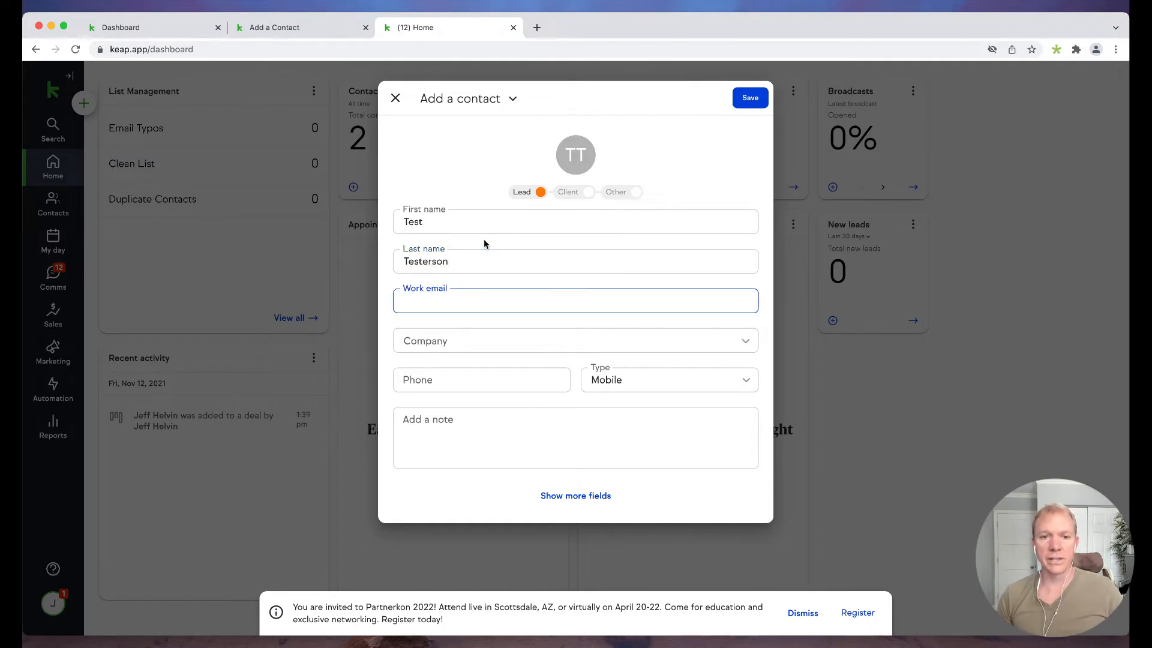
pyautogui.write('test@test.com')
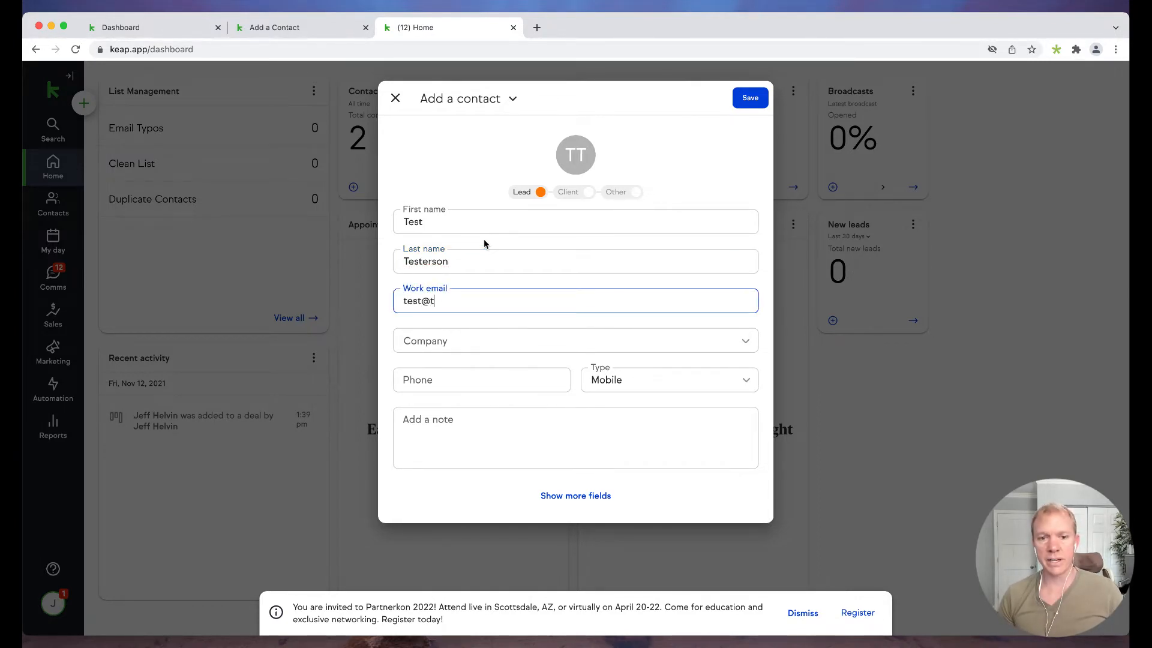
pyautogui.press('Tab')
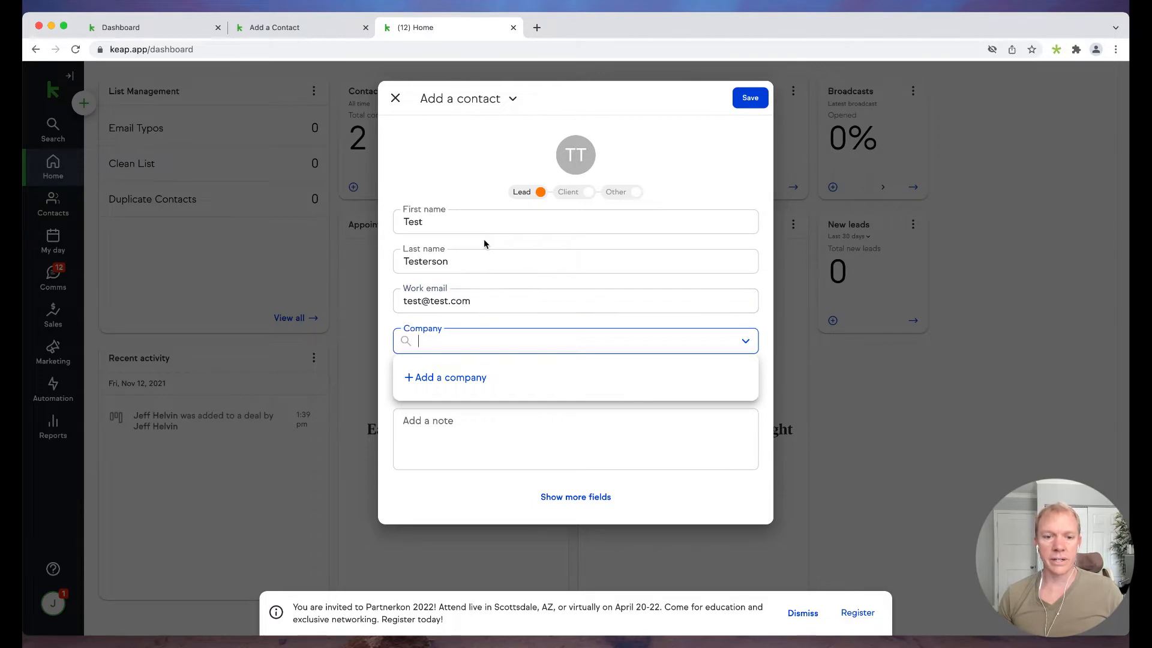
pyautogui.click(393, 407)
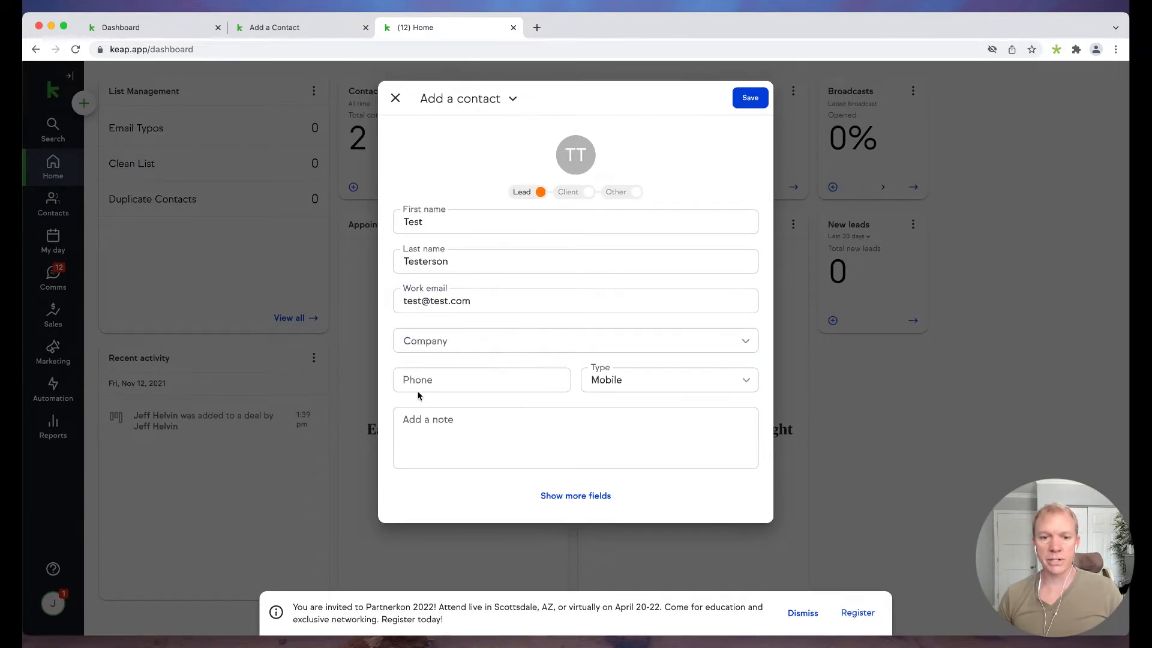
pyautogui.click(450, 382)
pyautogui.write('55')
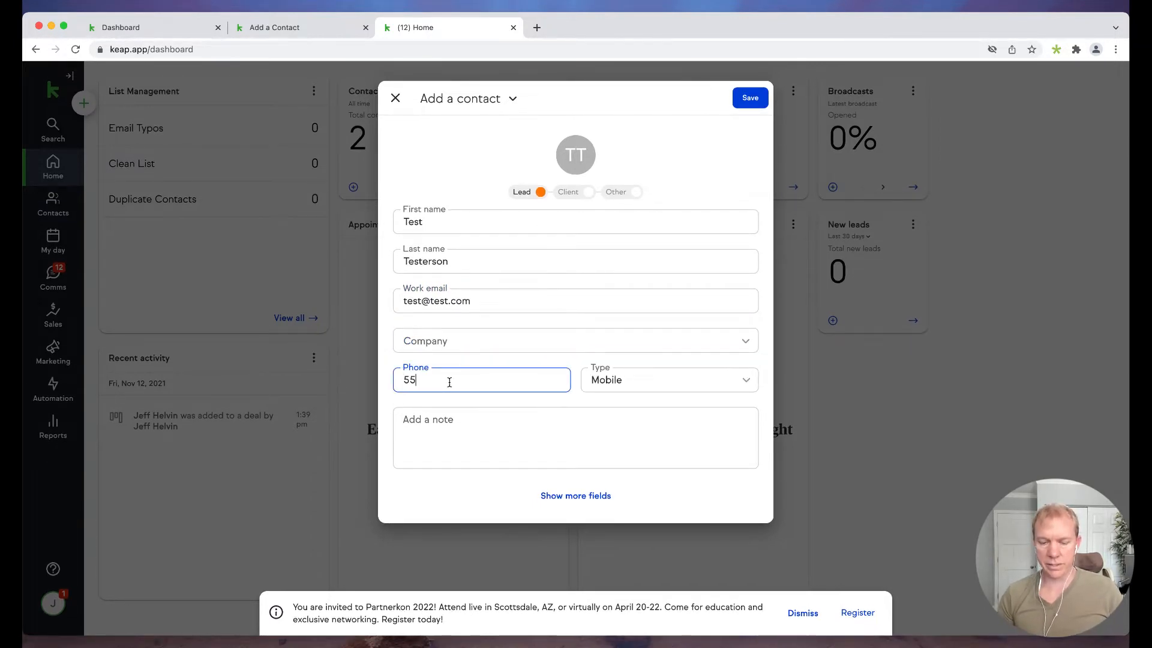
pyautogui.write('-')
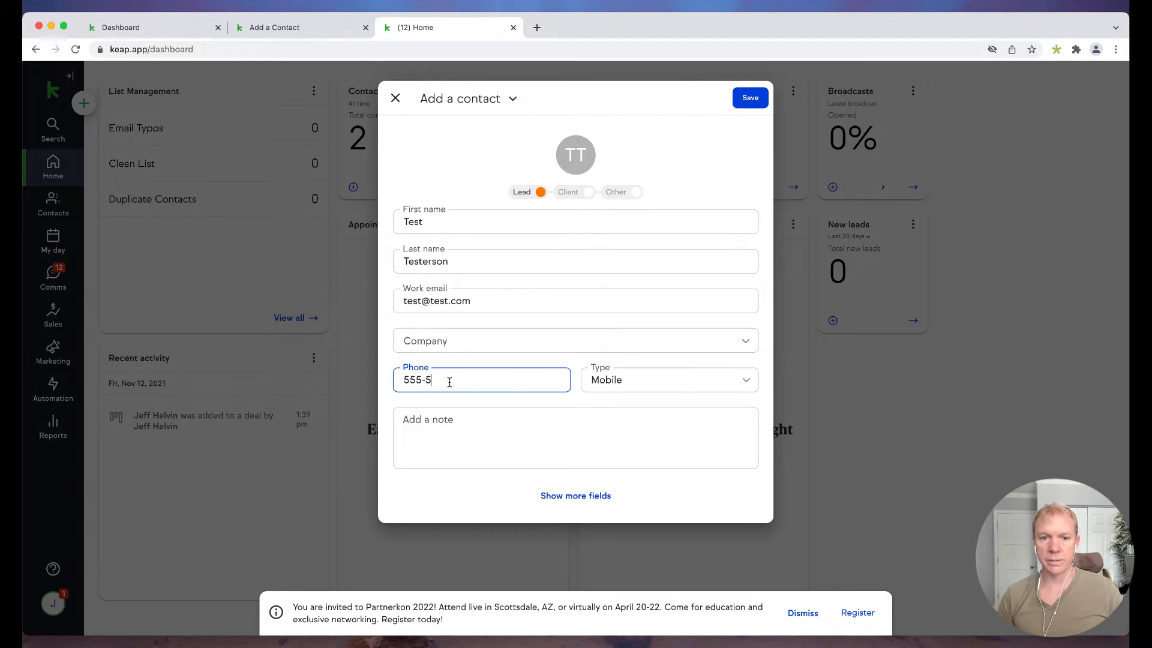
pyautogui.write('5555')
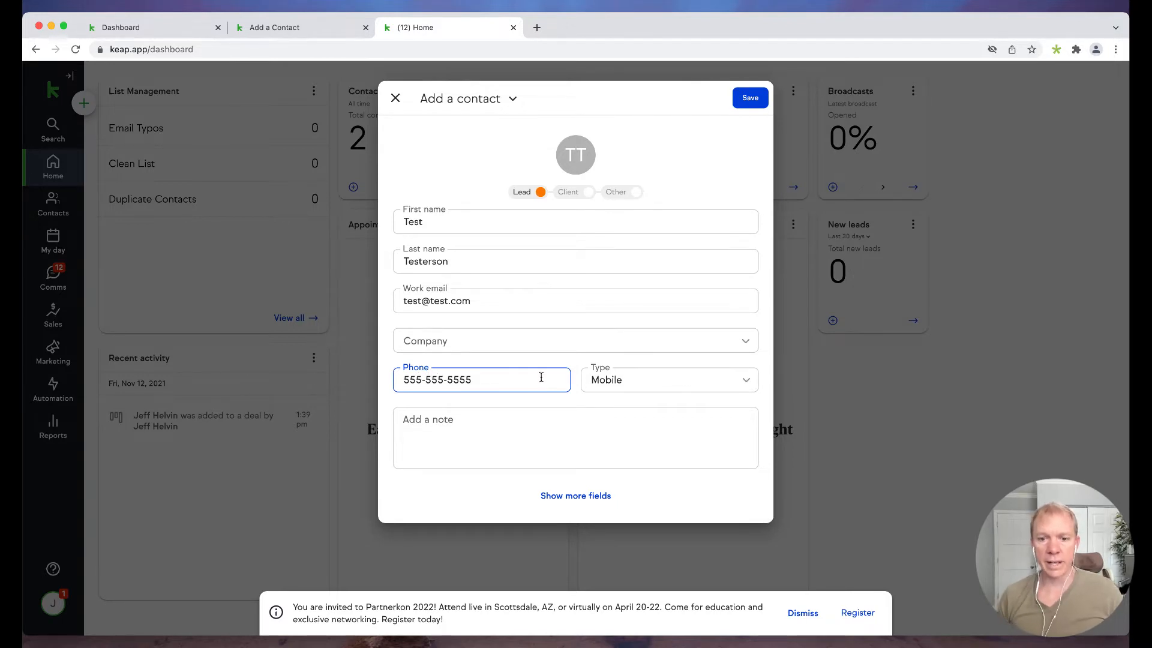
# - Add the note 'This is a test.', look over the extra contact fields, and save the lead
pyautogui.click(486, 441)
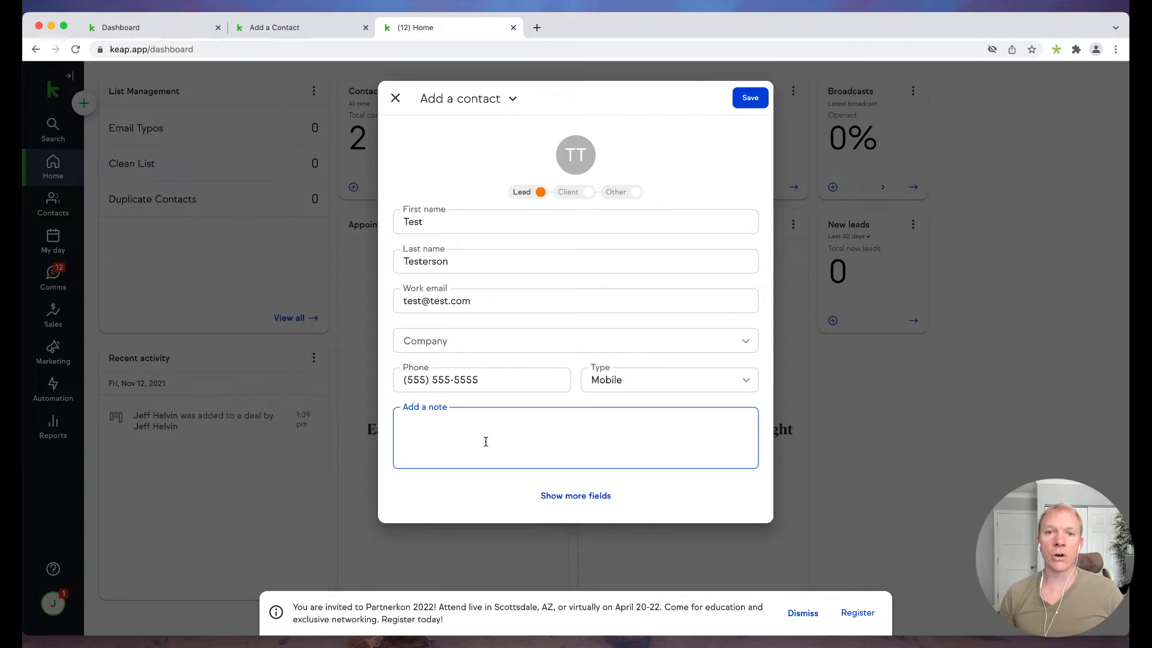
pyautogui.write('This is a test.')
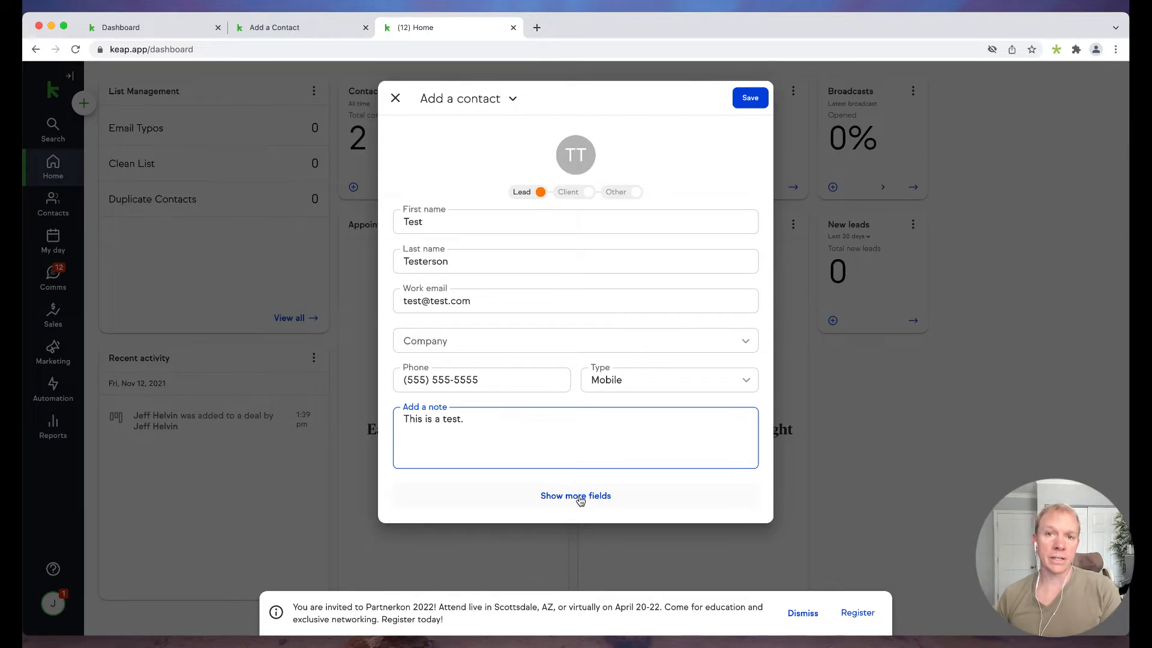
pyautogui.click(578, 497)
pyautogui.scroll(-3, 480, 480)
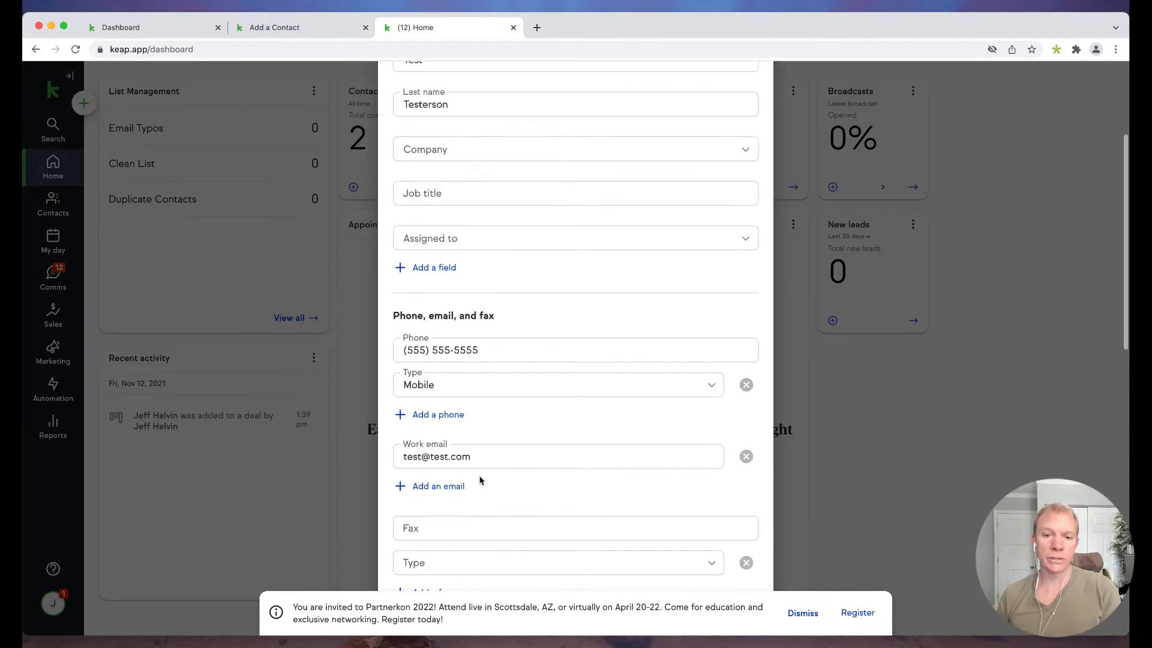
pyautogui.scroll(-8, 496, 427)
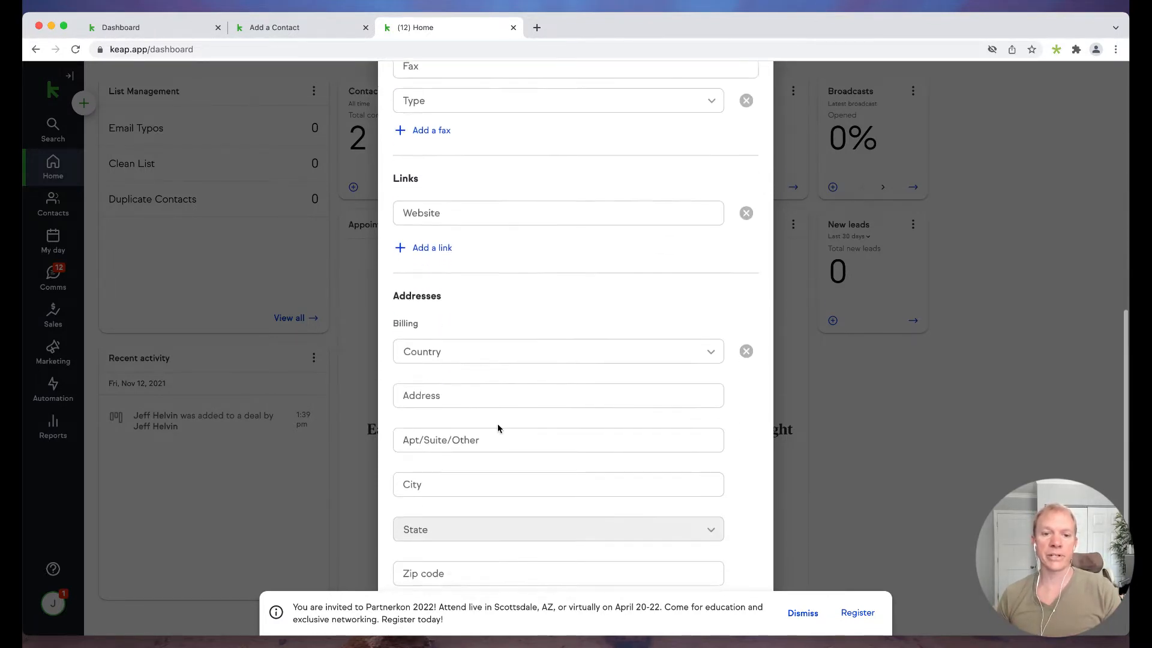
pyautogui.scroll(-5, 498, 427)
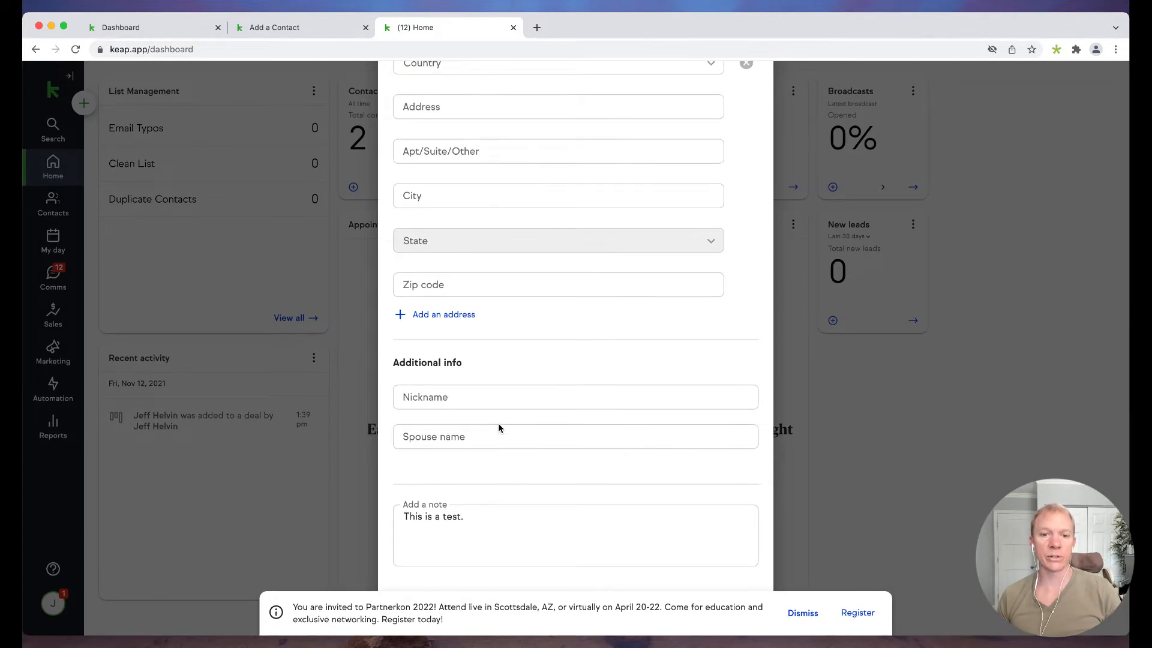
pyautogui.scroll(15, 498, 428)
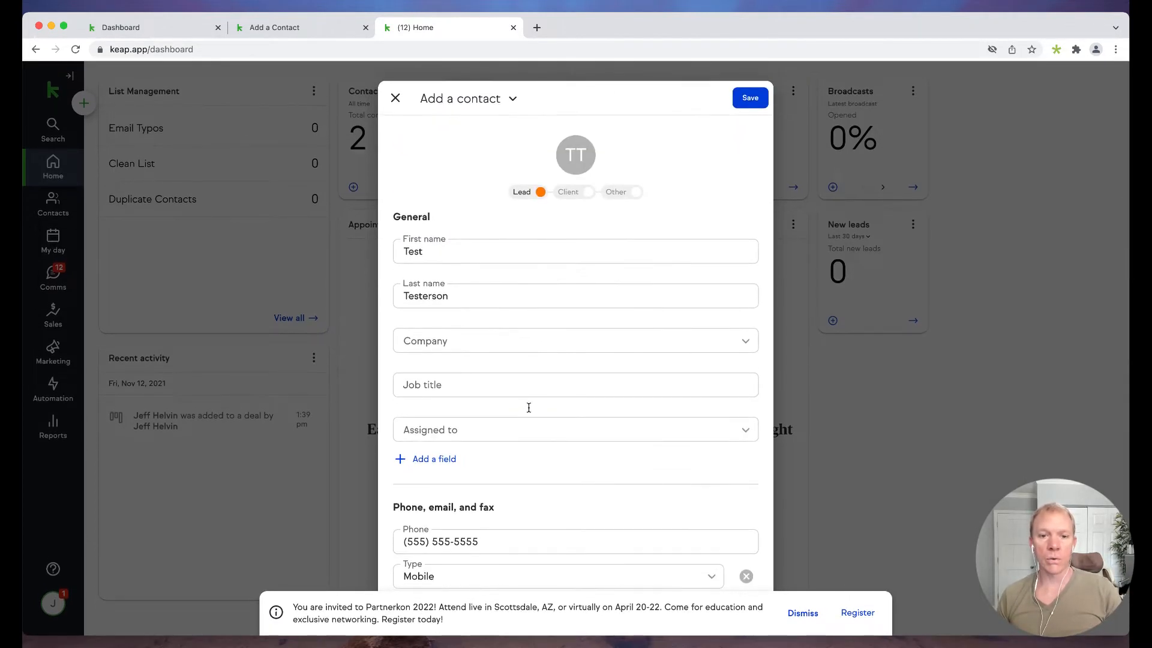
pyautogui.scroll(-3, 486, 452)
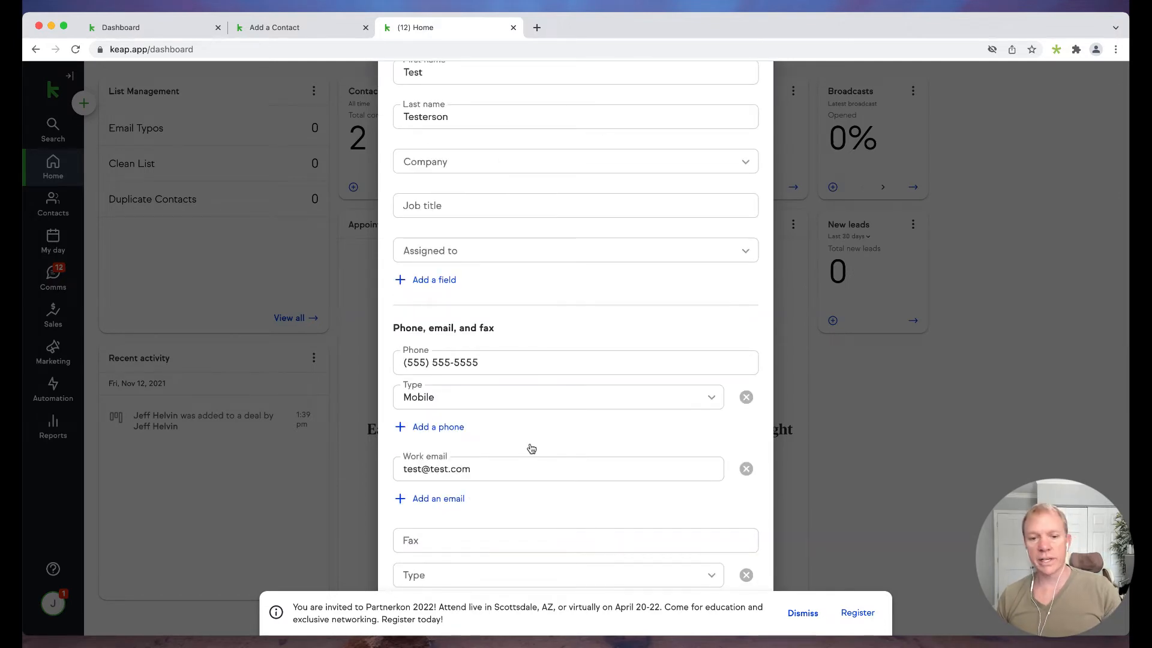
pyautogui.scroll(3, 530, 448)
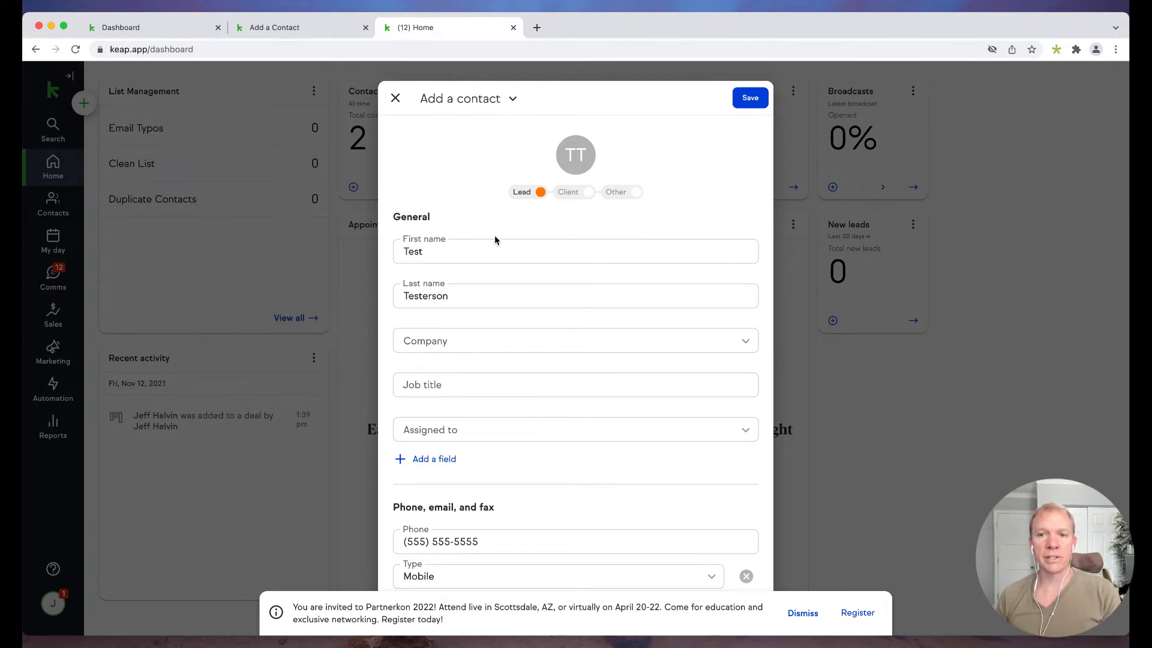
pyautogui.click(753, 100)
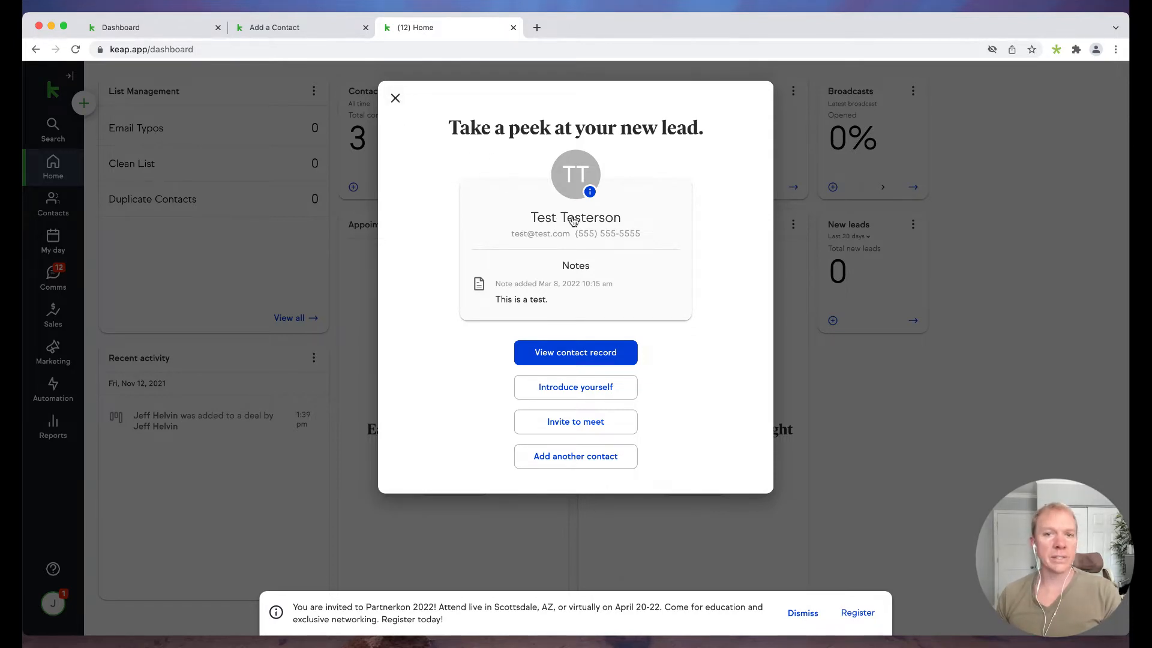
# - Close the 'Take a peek at your new lead' summary to return to the dashboard
pyautogui.click(395, 99)
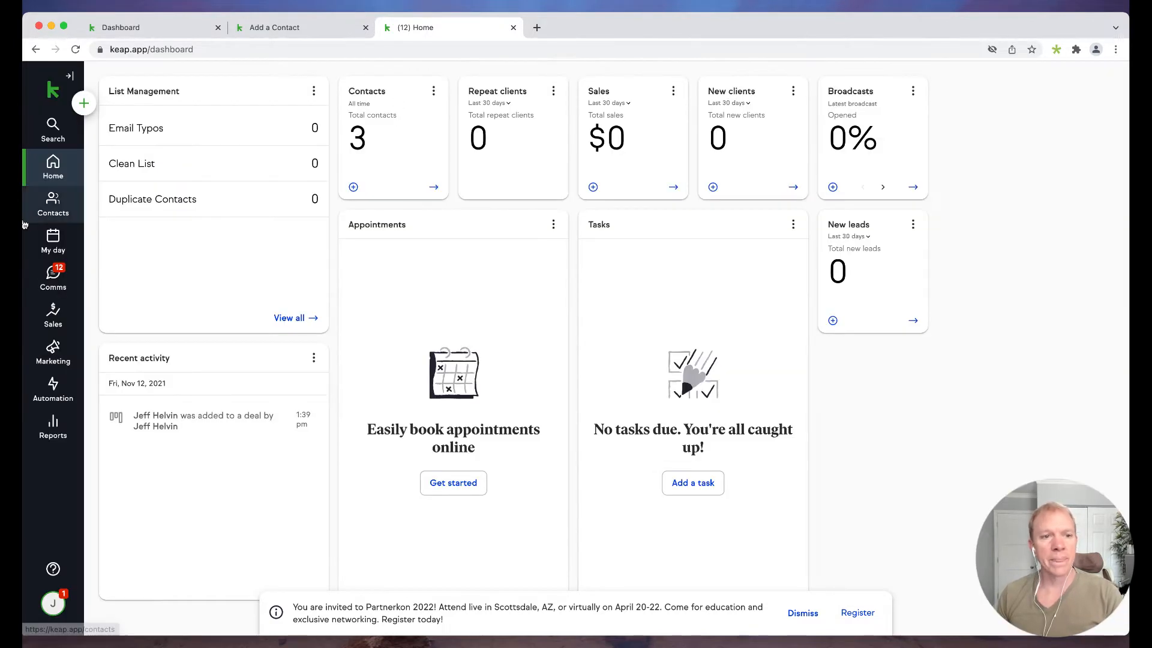
# - Go to the Contacts list, and discard the blank add-contact form that was opened there
pyautogui.click(51, 205)
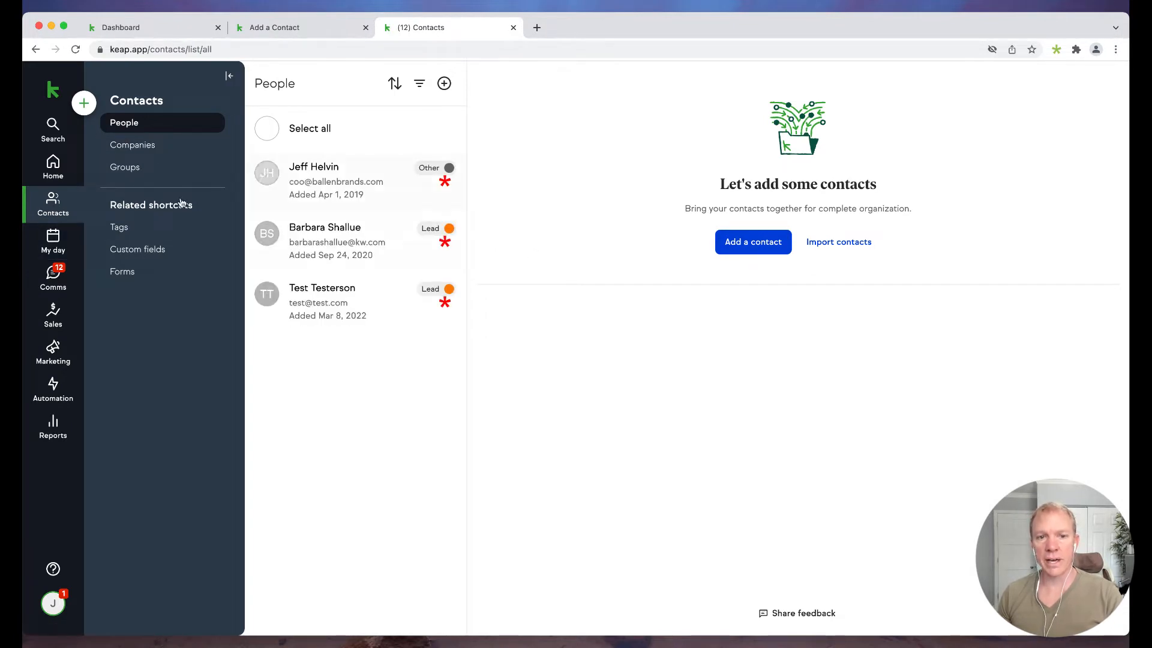
pyautogui.click(757, 247)
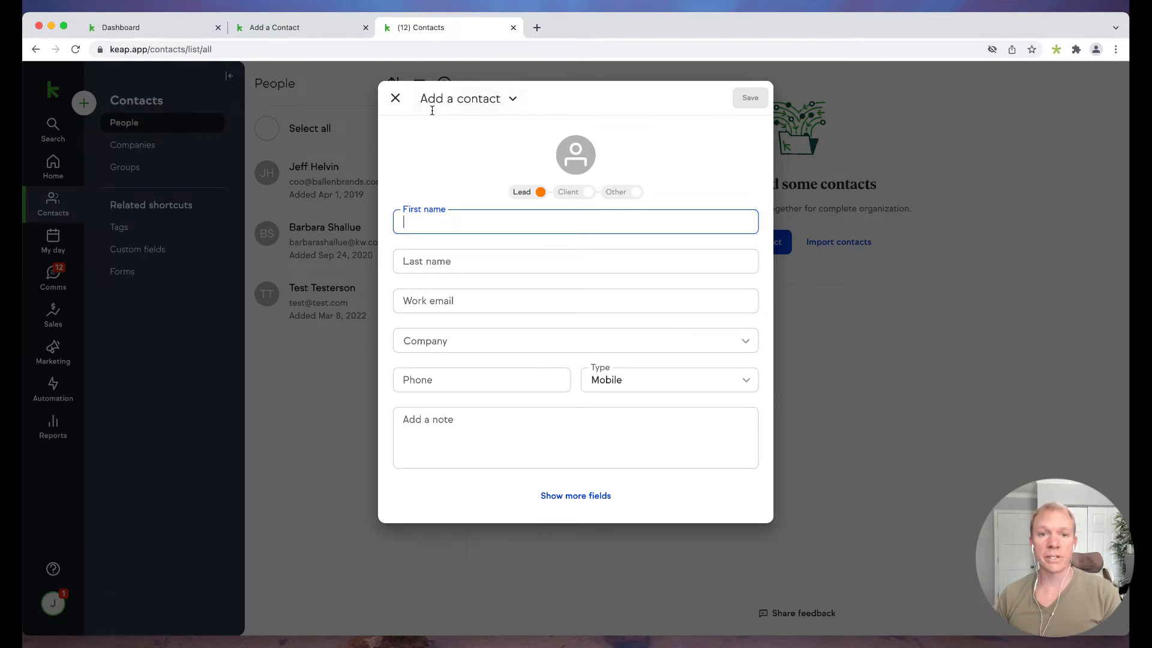
pyautogui.click(395, 99)
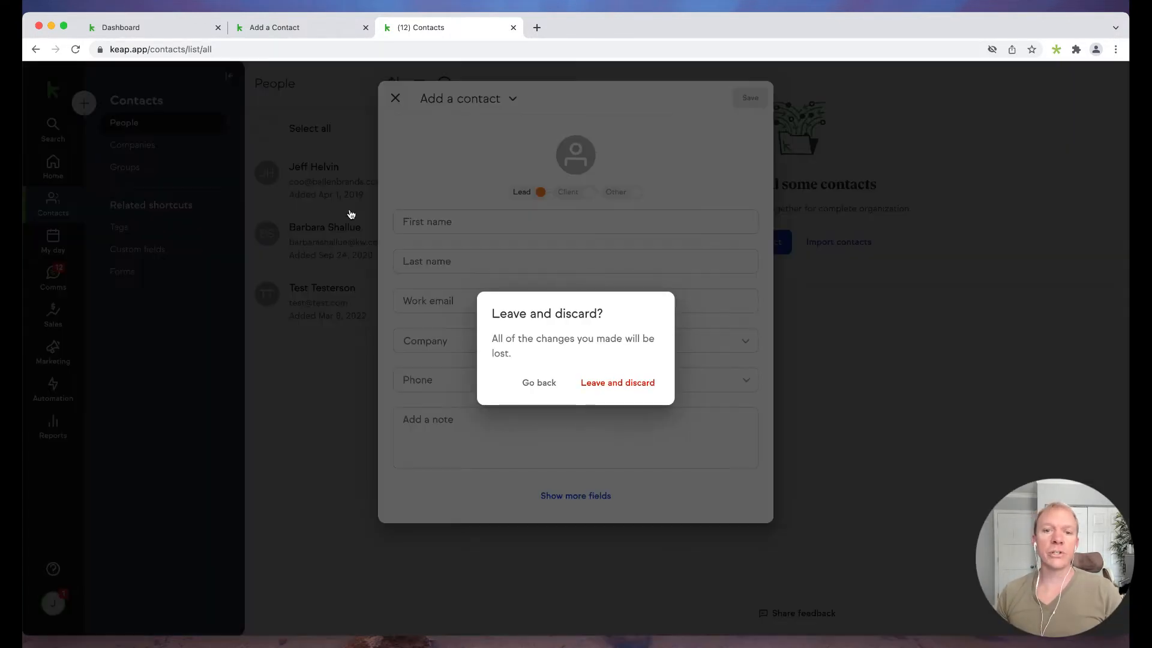
pyautogui.click(612, 385)
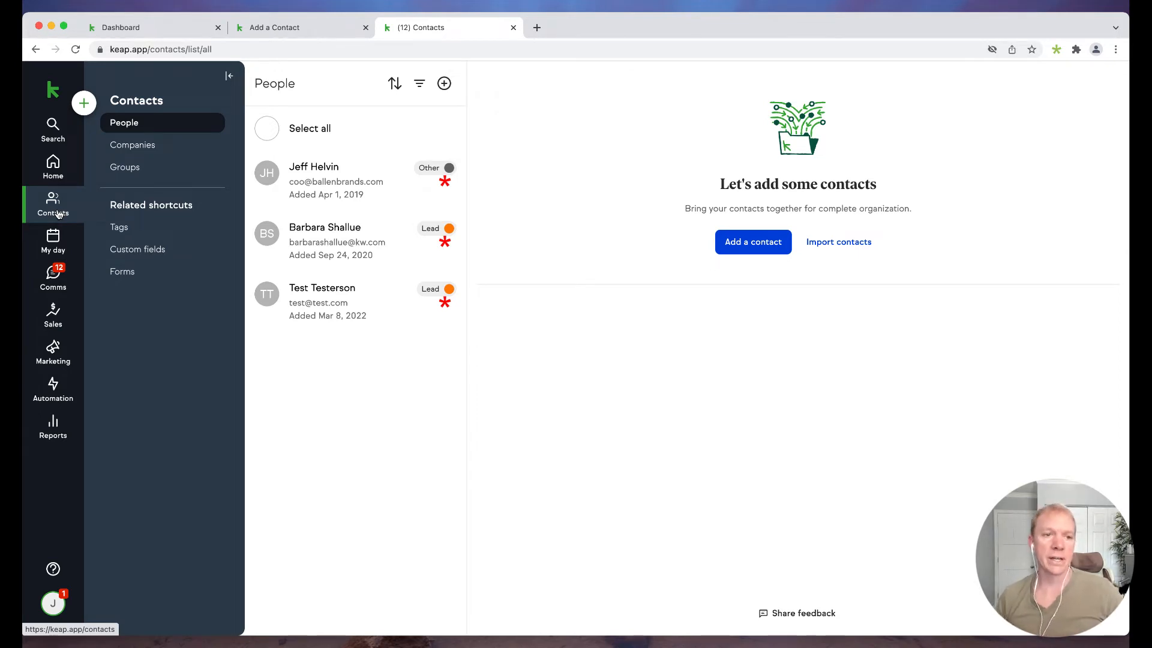
# - Under Marketing forms, start a new Internal form from the Intake form template
pyautogui.click(52, 354)
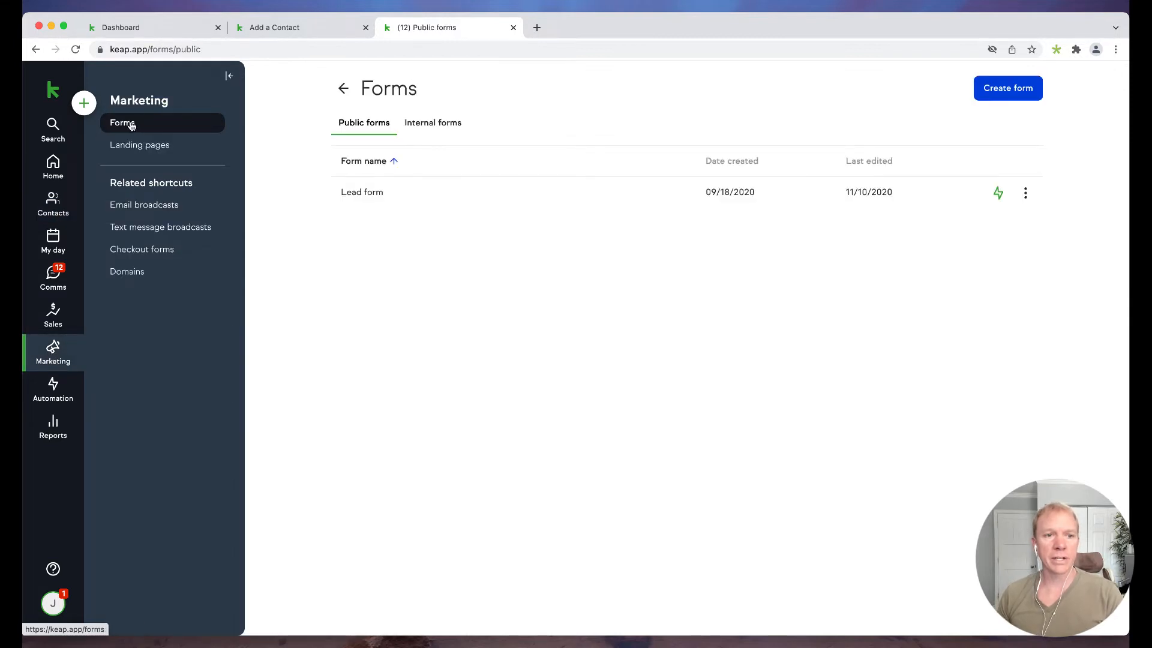
pyautogui.click(443, 126)
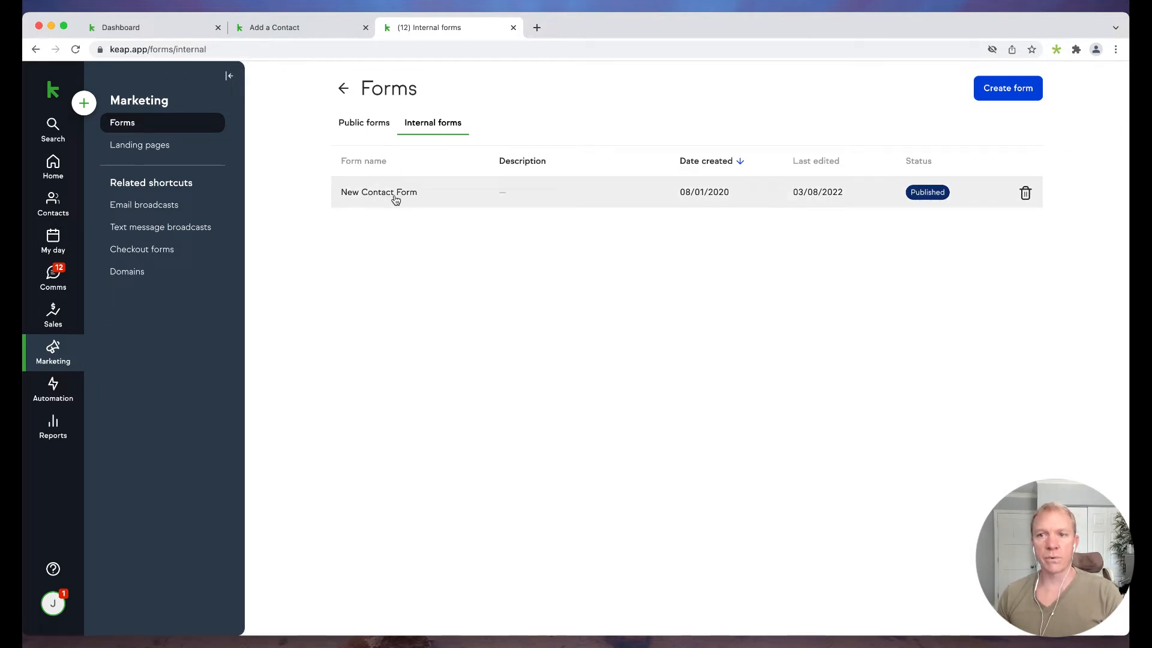
pyautogui.click(1009, 89)
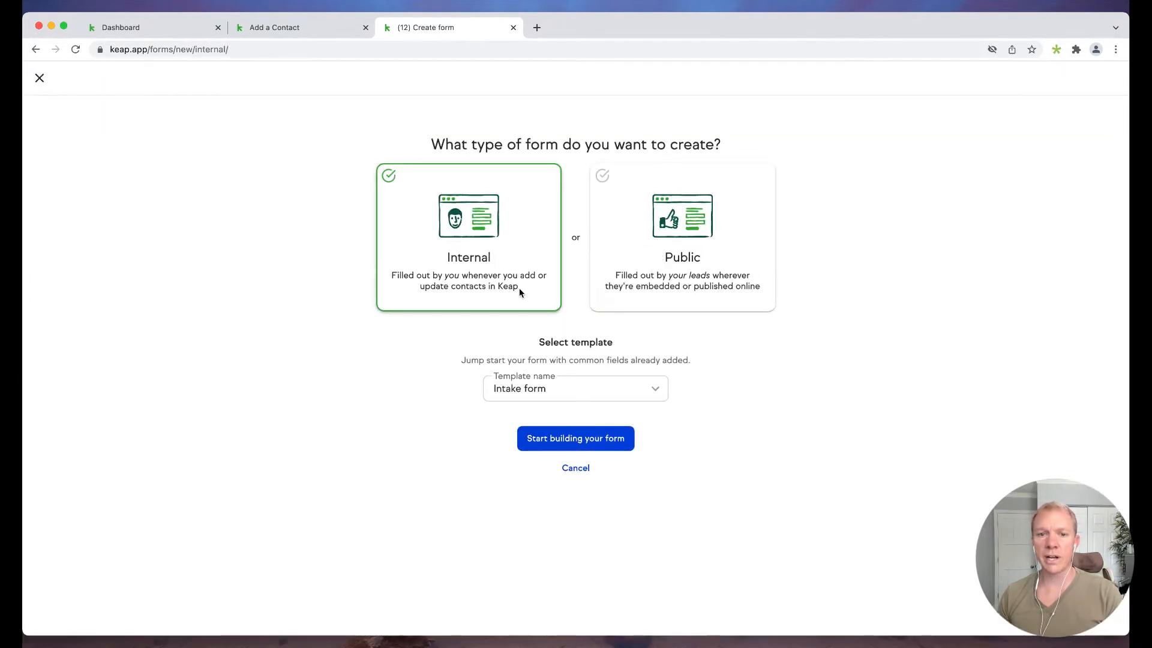
pyautogui.click(564, 392)
pyautogui.click(418, 398)
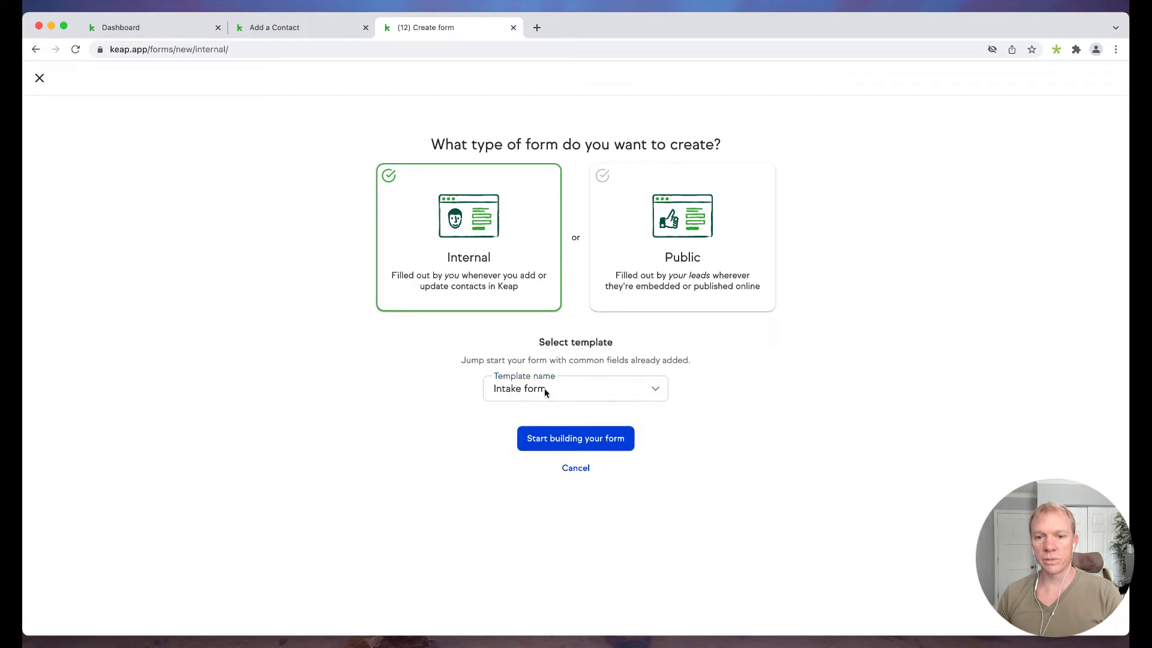
pyautogui.click(574, 439)
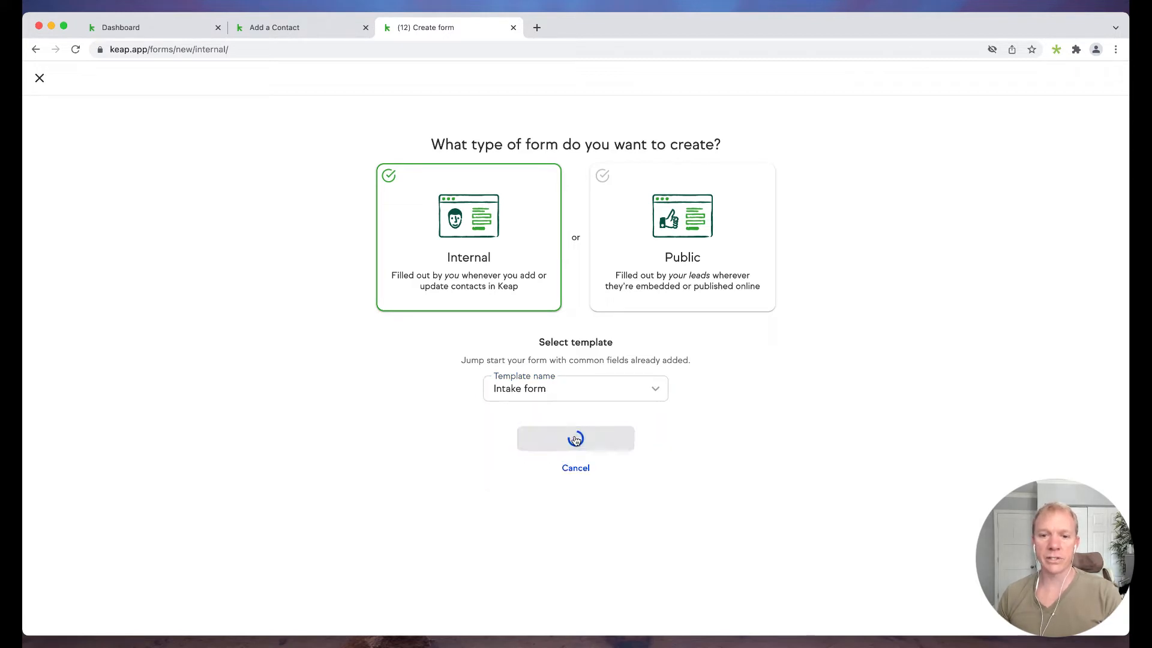
# - Review the template's Fields list, check the Automate step's follow-ups, then return to Build
pyautogui.scroll(-5, 178, 301)
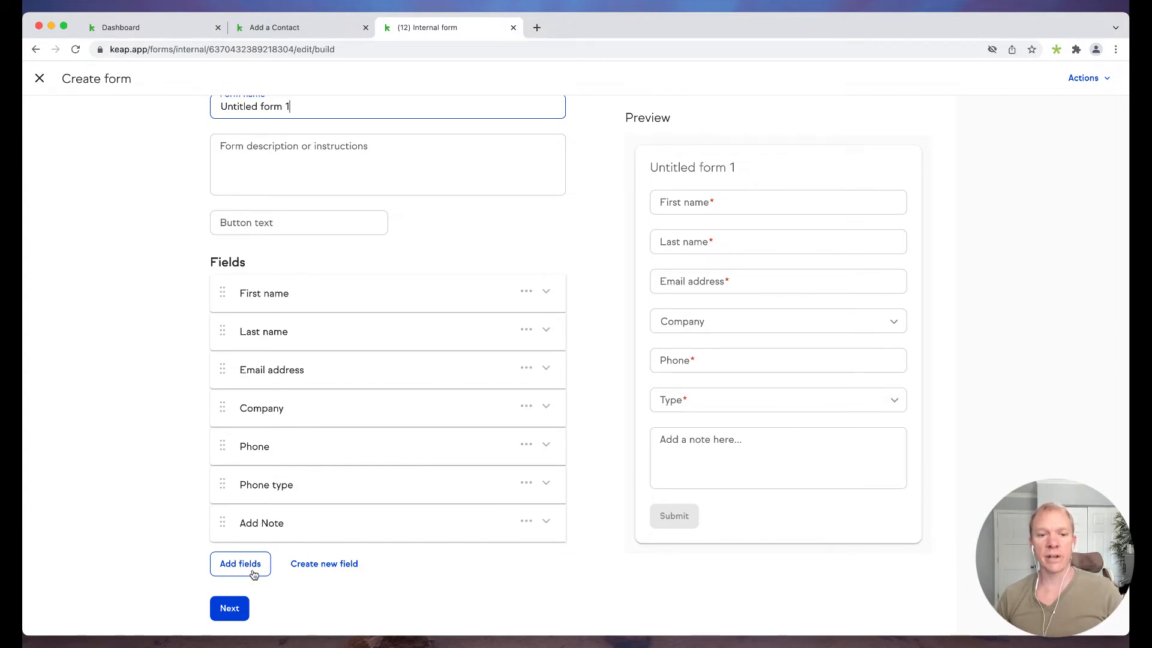
pyautogui.click(229, 609)
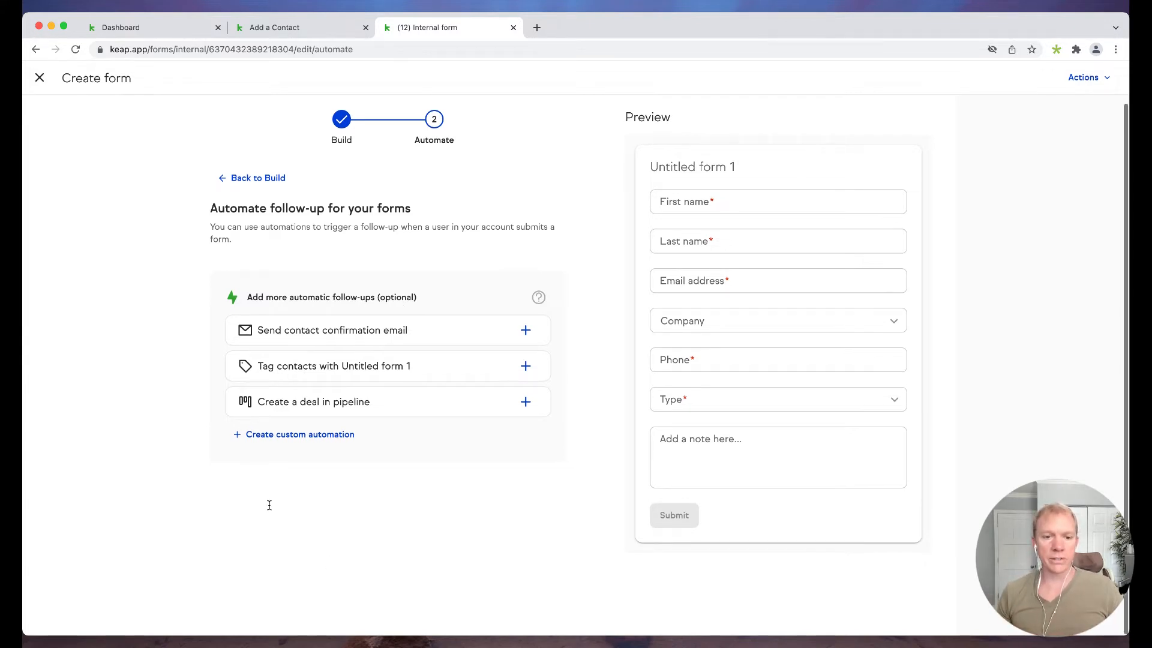
pyautogui.click(264, 178)
# - Replace the form name with 'New Networking Contact'
pyautogui.tripleClick(285, 289)
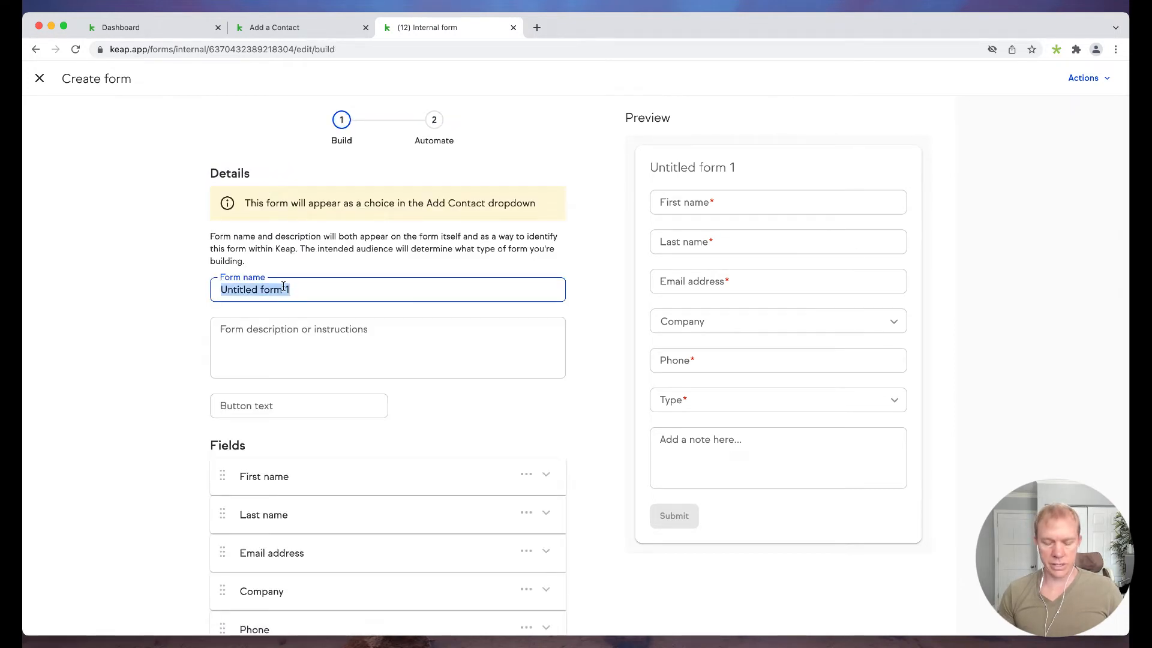
pyautogui.write('New Netwo')
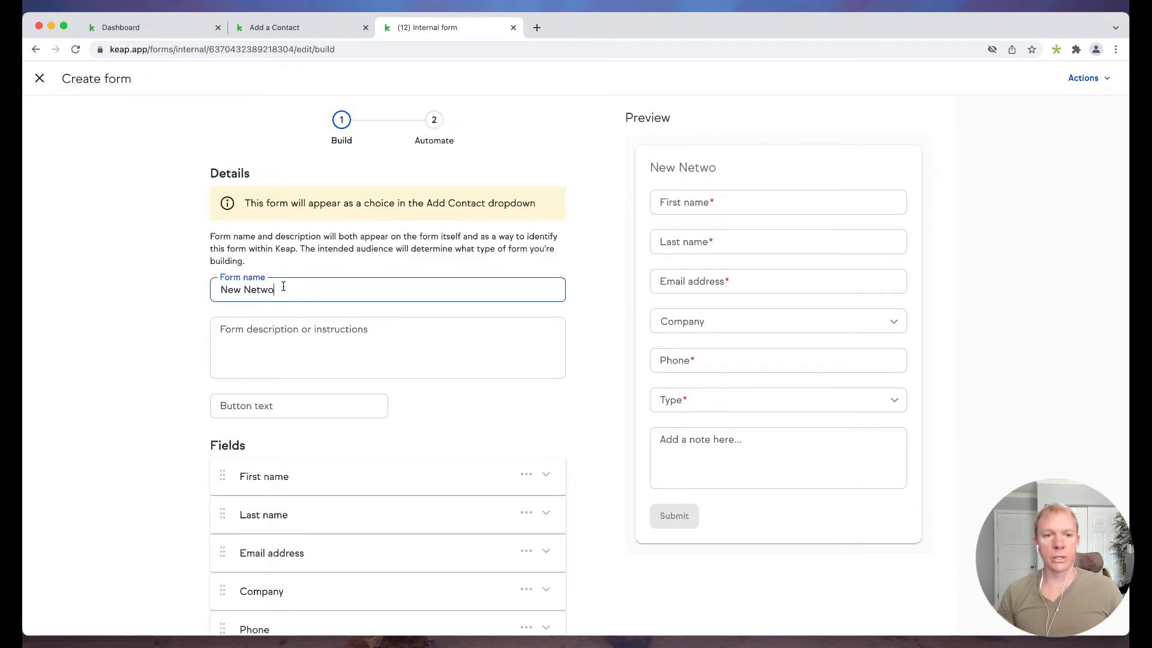
pyautogui.write('rking Partne')
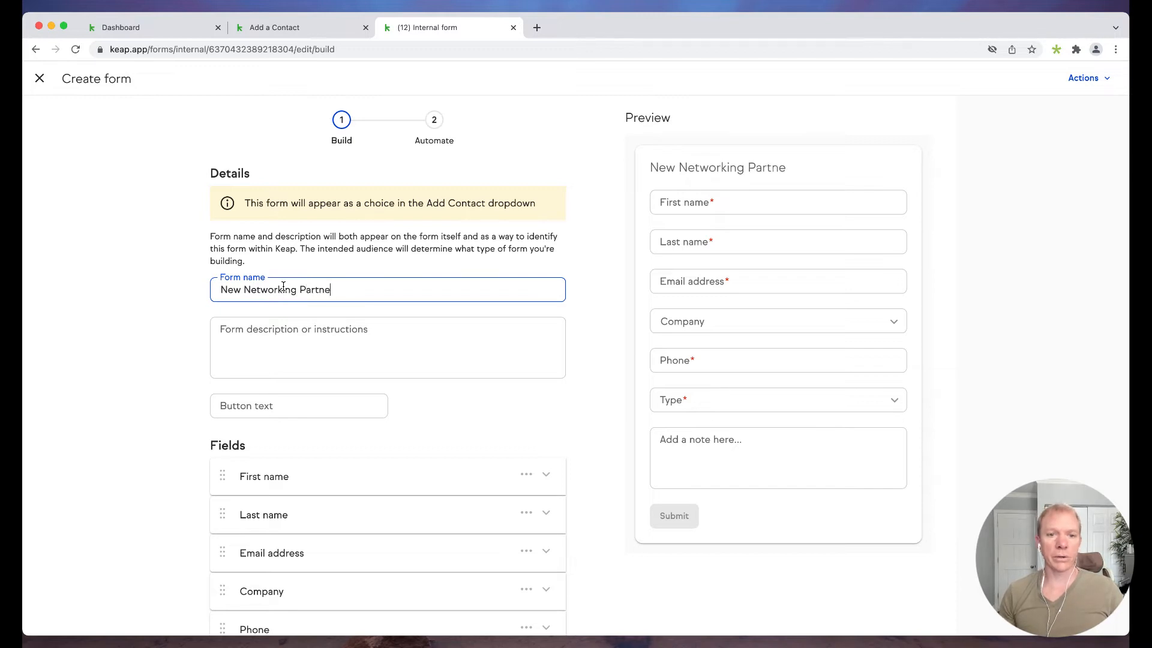
pyautogui.press('BackSpace')
pyautogui.press('BackSpace')
pyautogui.press('BackSpace')
pyautogui.press('BackSpace')
pyautogui.press('BackSpace')
pyautogui.press('BackSpace')
pyautogui.write('Contact')
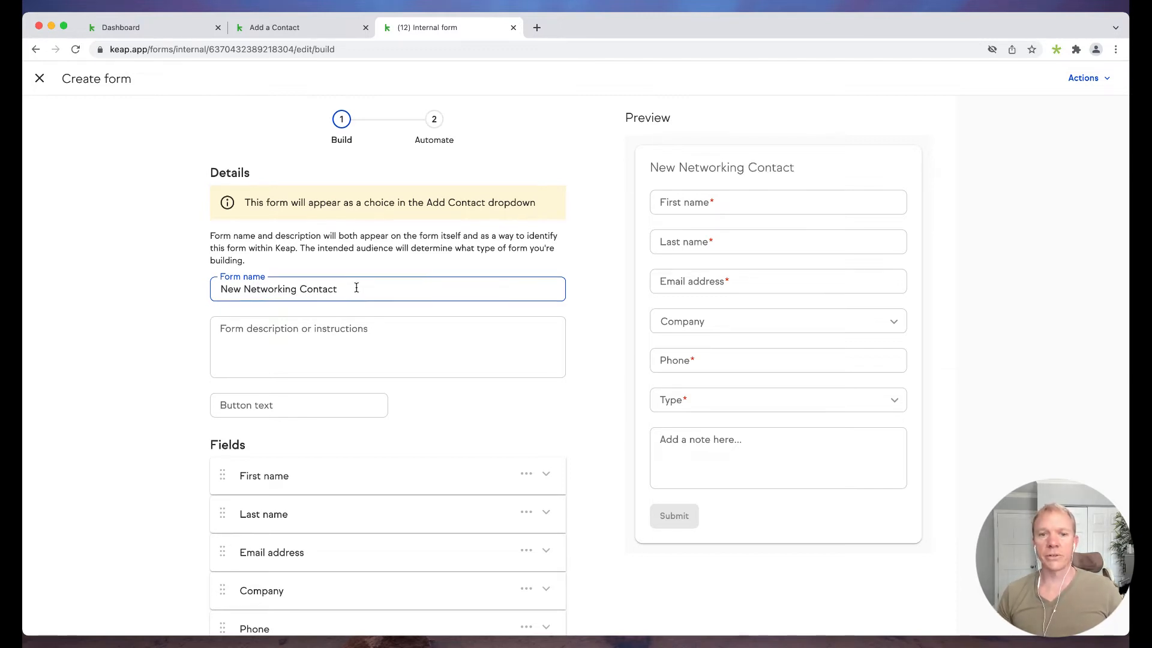
pyautogui.scroll(-3, 357, 287)
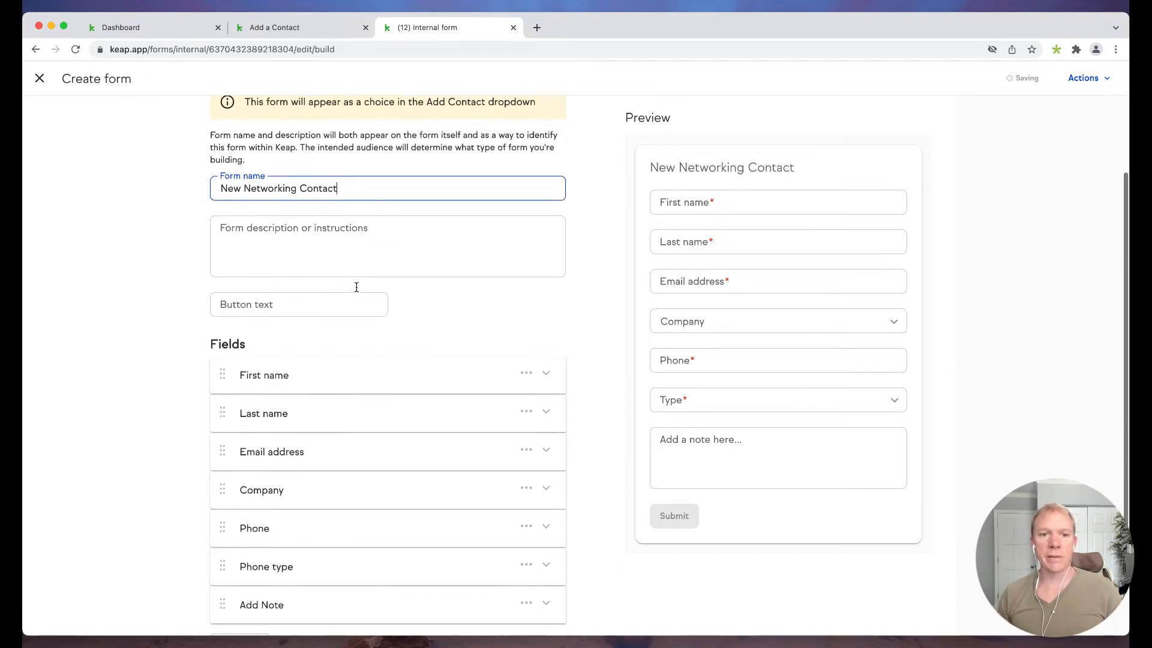
pyautogui.scroll(-2, 219, 316)
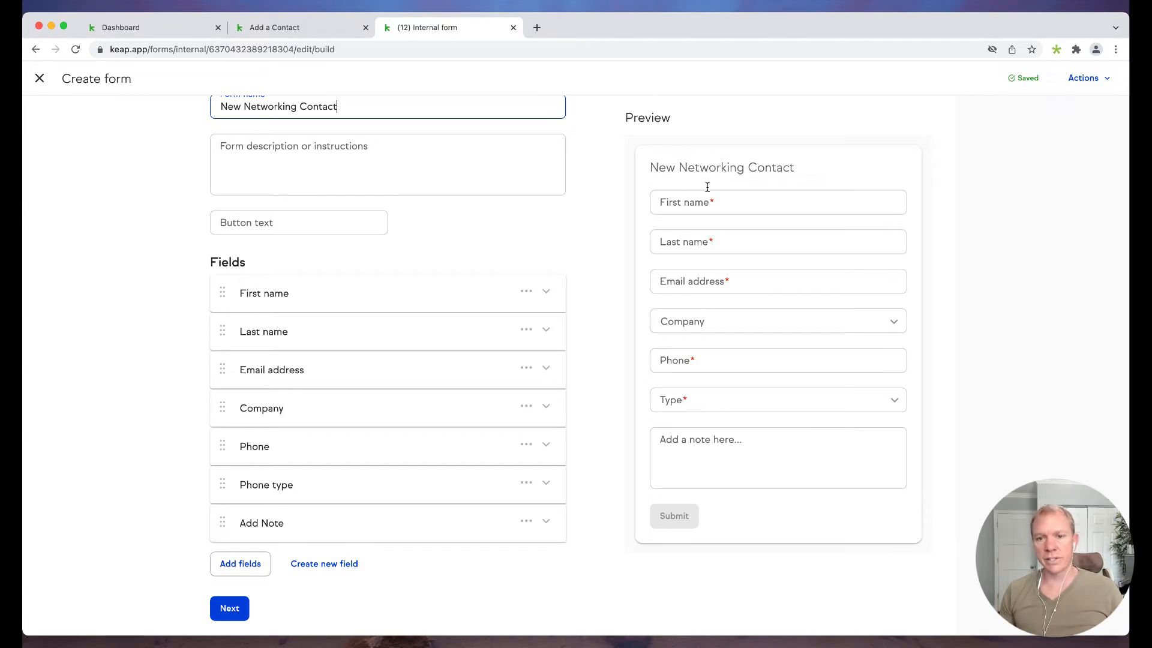
# - Go to the Automate step and add the 'Send contact confirmation email' follow-up
pyautogui.click(229, 608)
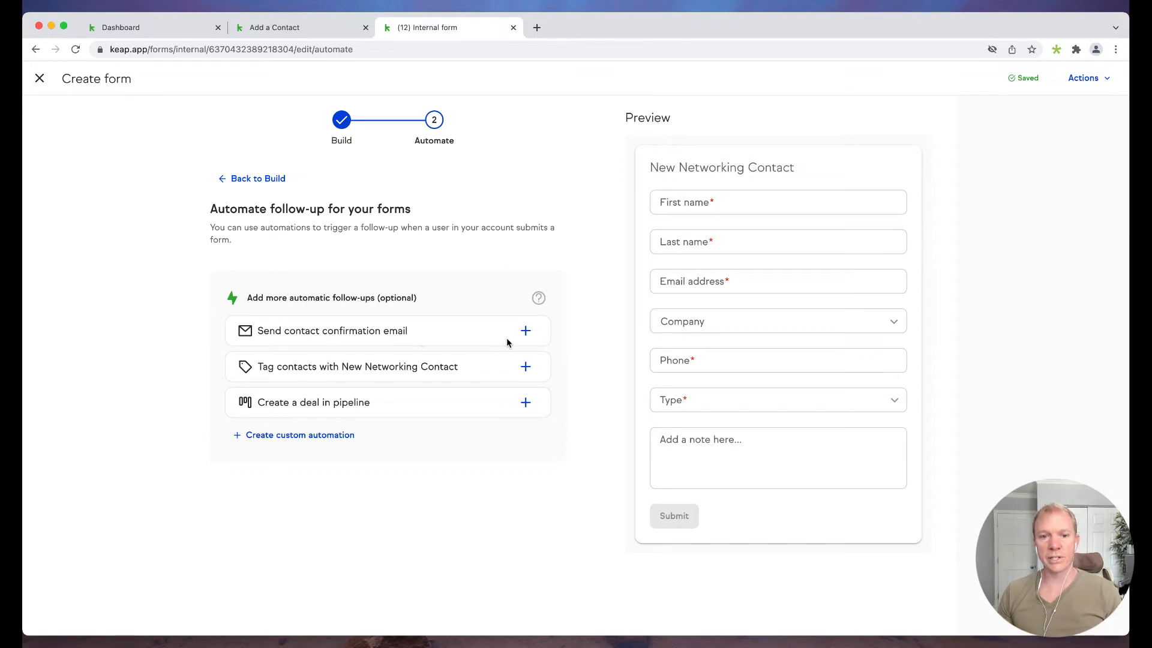
pyautogui.click(526, 331)
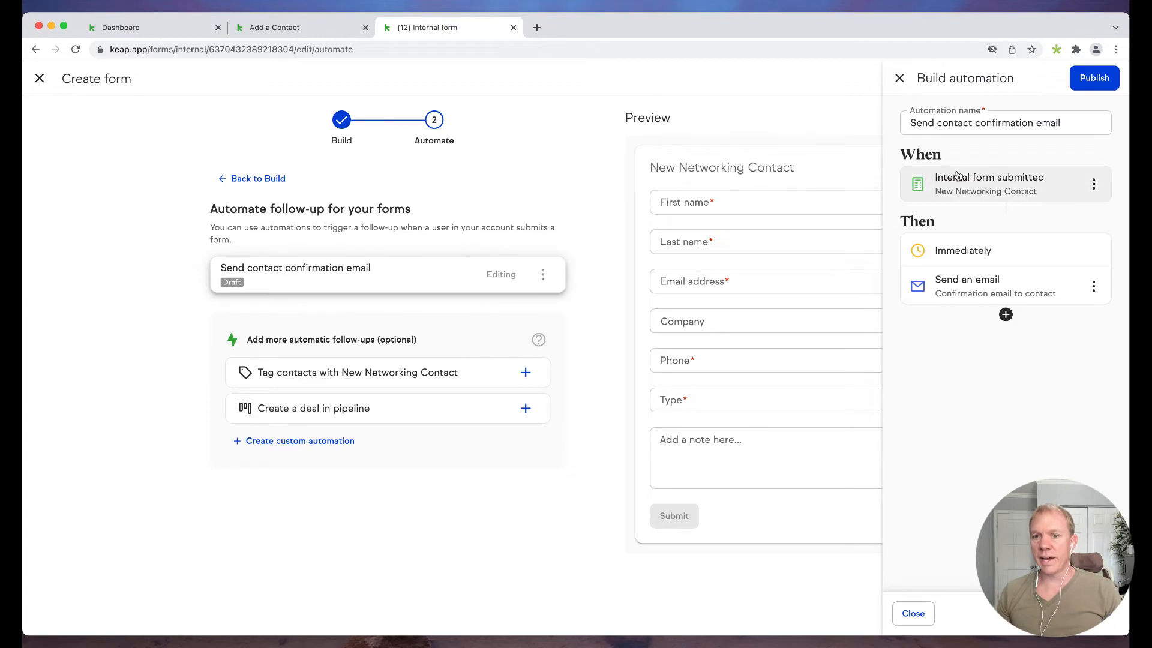
# - Open the confirmation email and delete {{profile.company.name}} from its subject
pyautogui.click(975, 298)
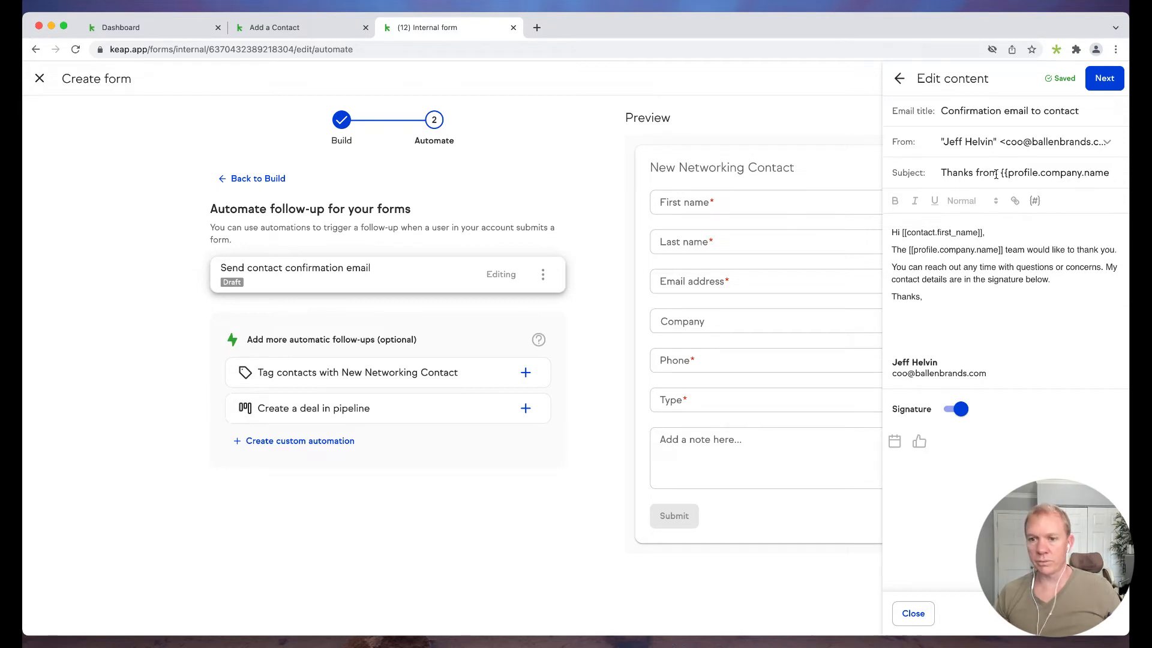
pyautogui.moveTo(1001, 173); pyautogui.dragTo(1126, 176)
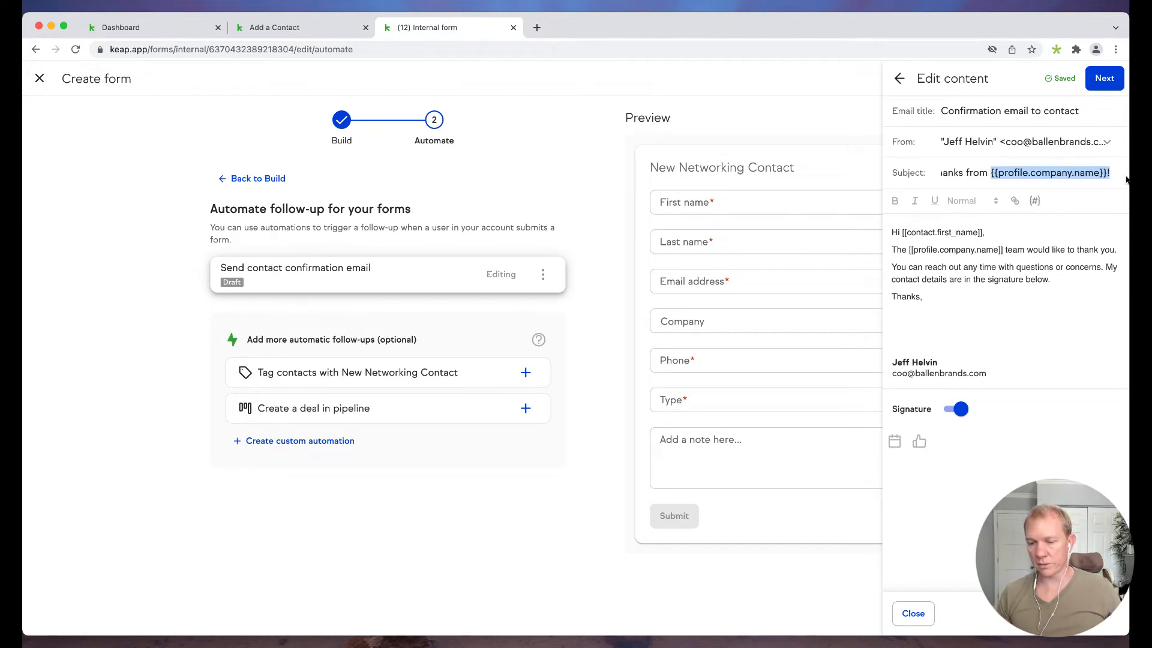
pyautogui.press('Left')
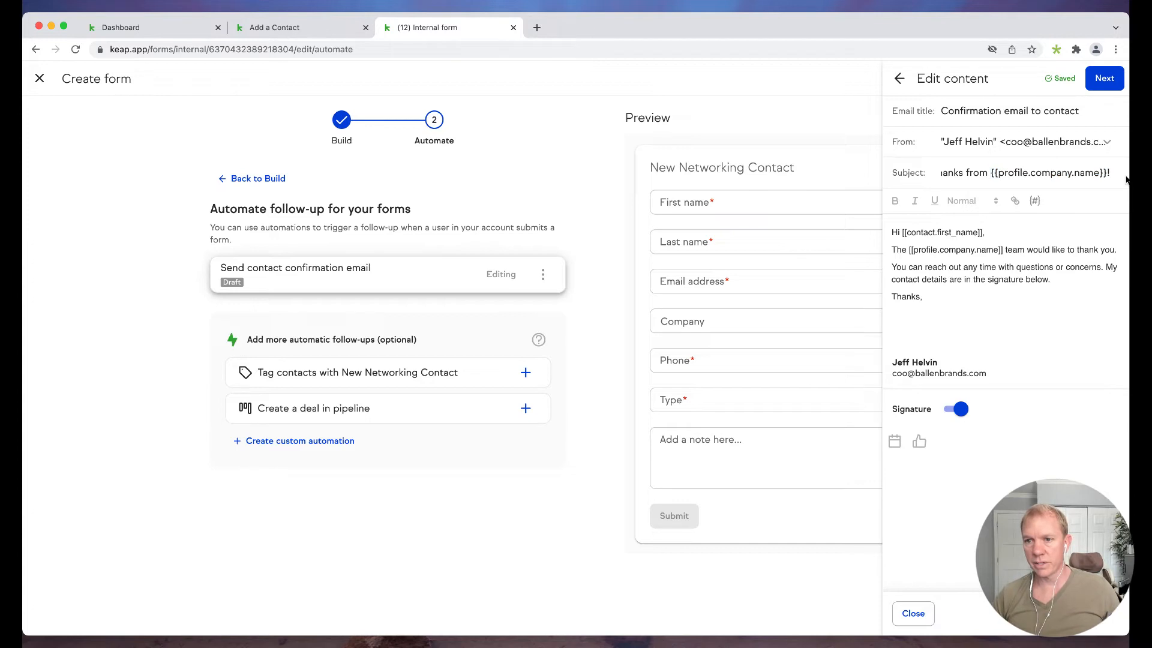
pyautogui.moveTo(991, 173); pyautogui.dragTo(1107, 172)
pyautogui.press('BackSpace')
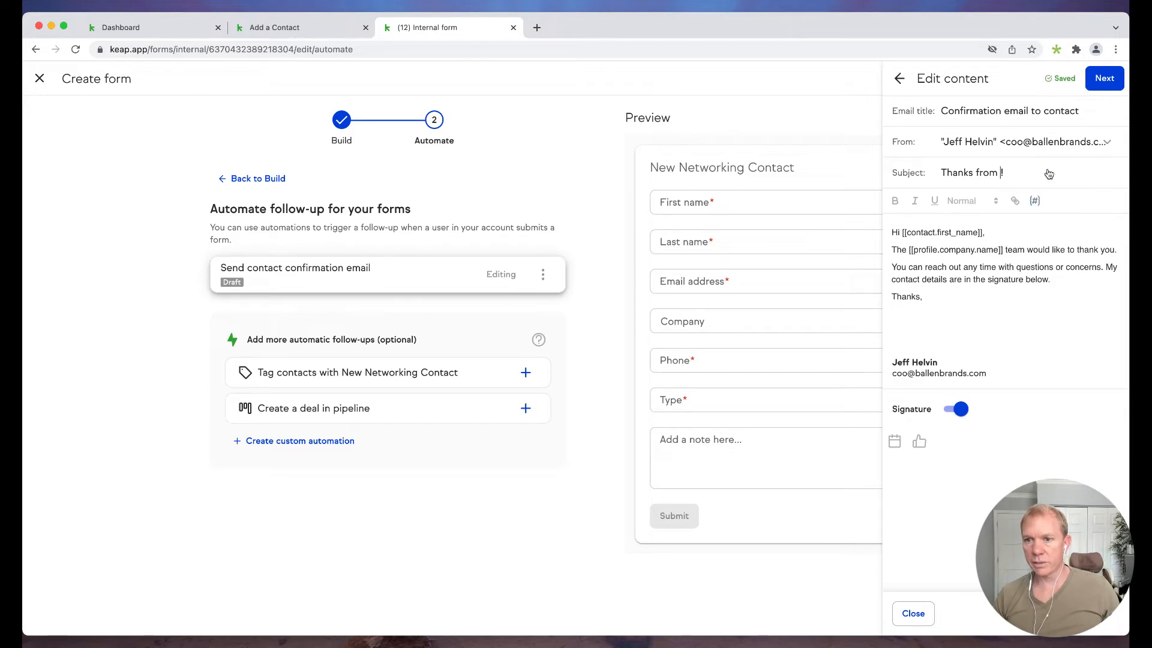
# - Insert the User > First name merge field and move it into the subject line
pyautogui.click(1035, 201)
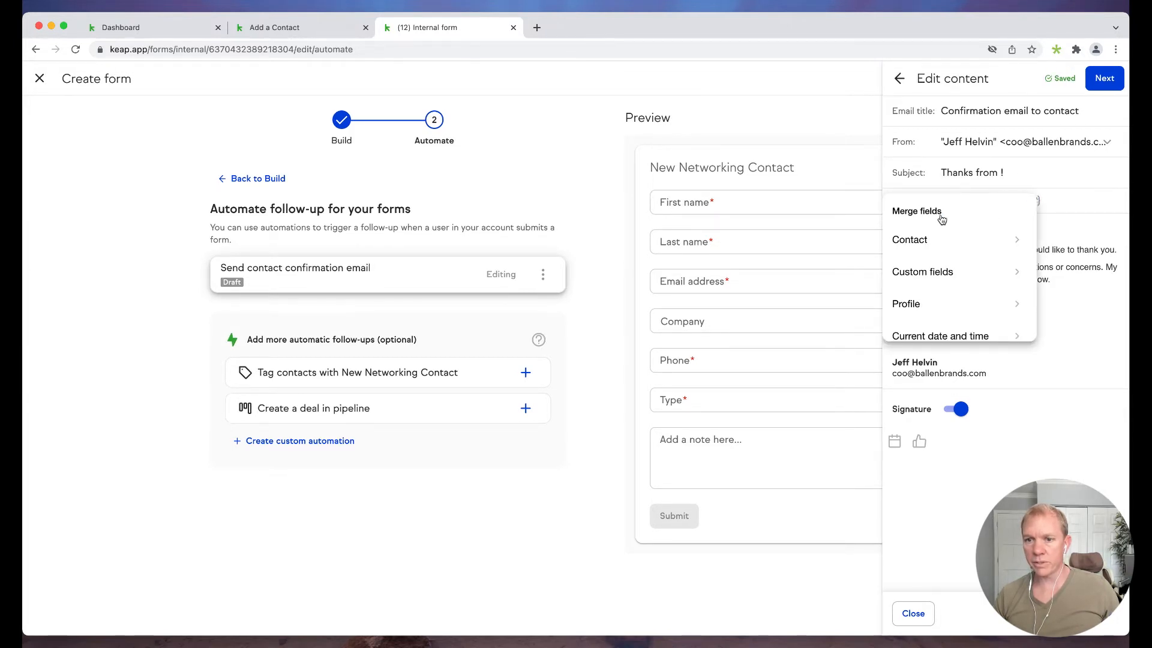
pyautogui.click(919, 239)
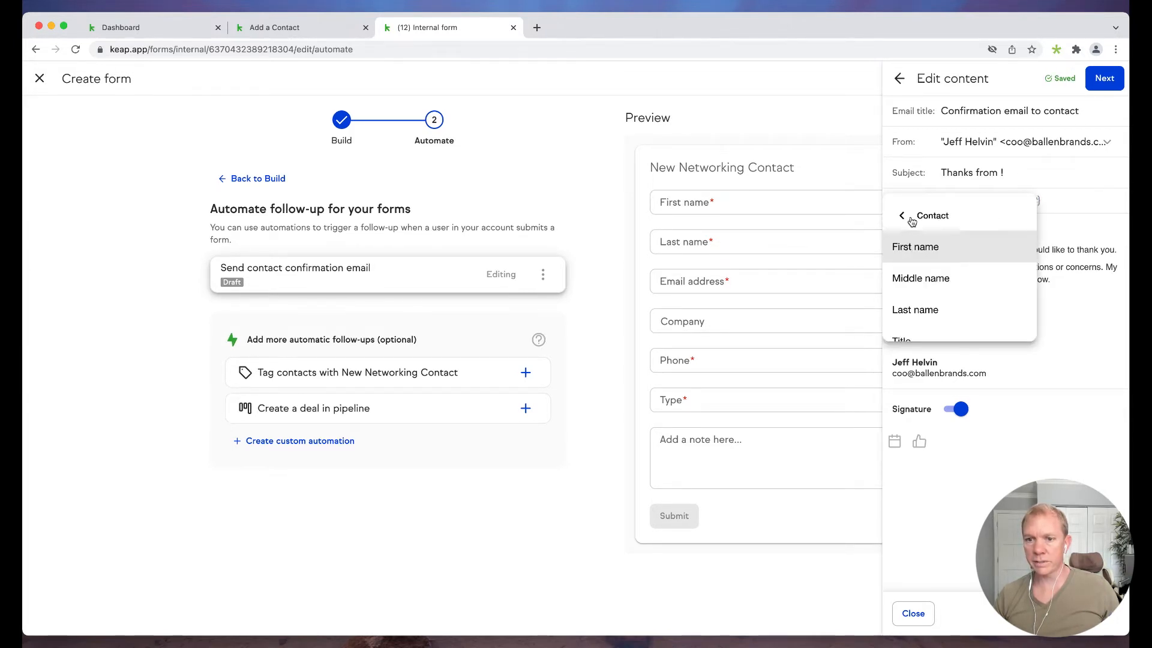
pyautogui.click(907, 217)
pyautogui.scroll(-2, 936, 282)
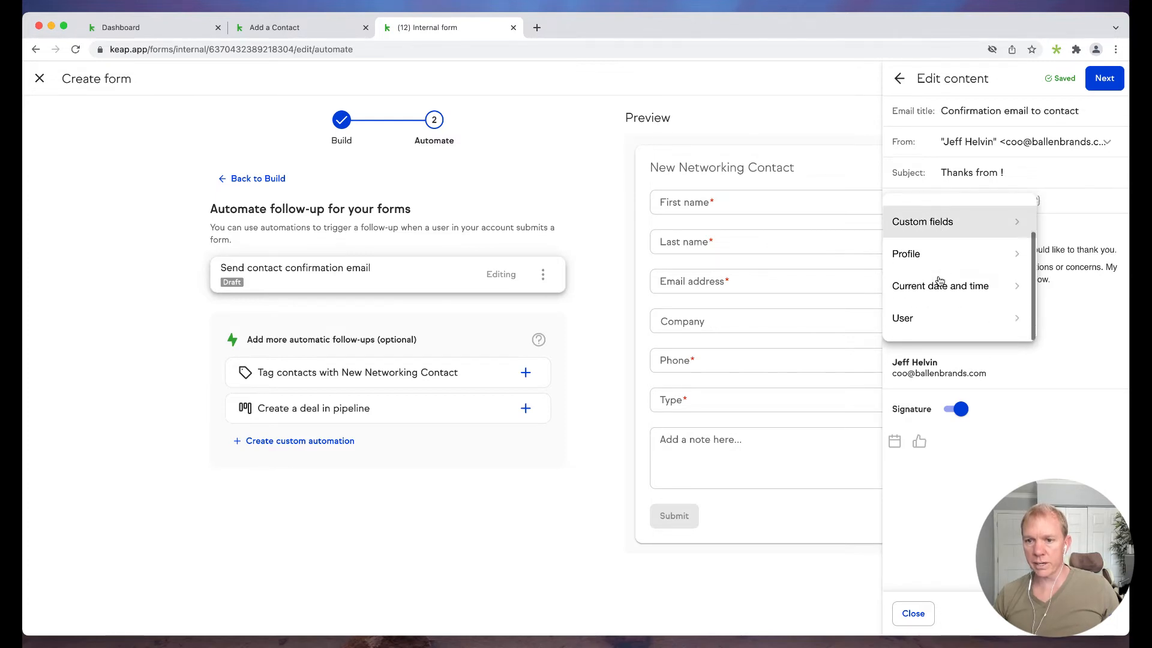
pyautogui.click(918, 318)
pyautogui.click(917, 254)
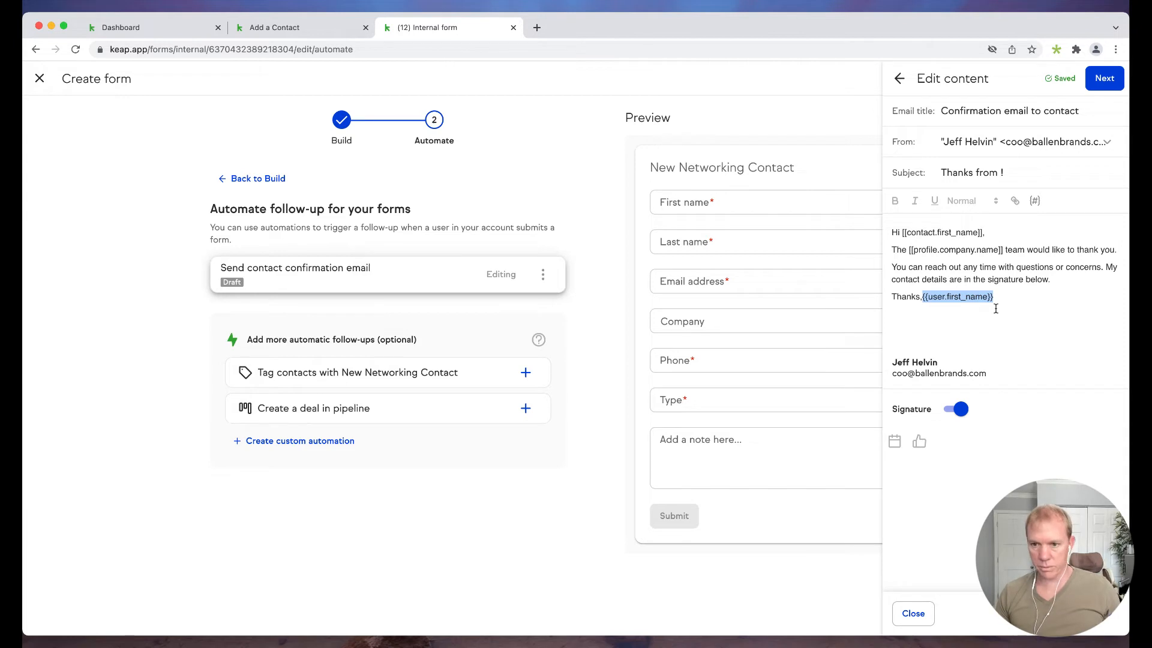
pyautogui.press('BackSpace')
pyautogui.write('{{user.first_name}}')
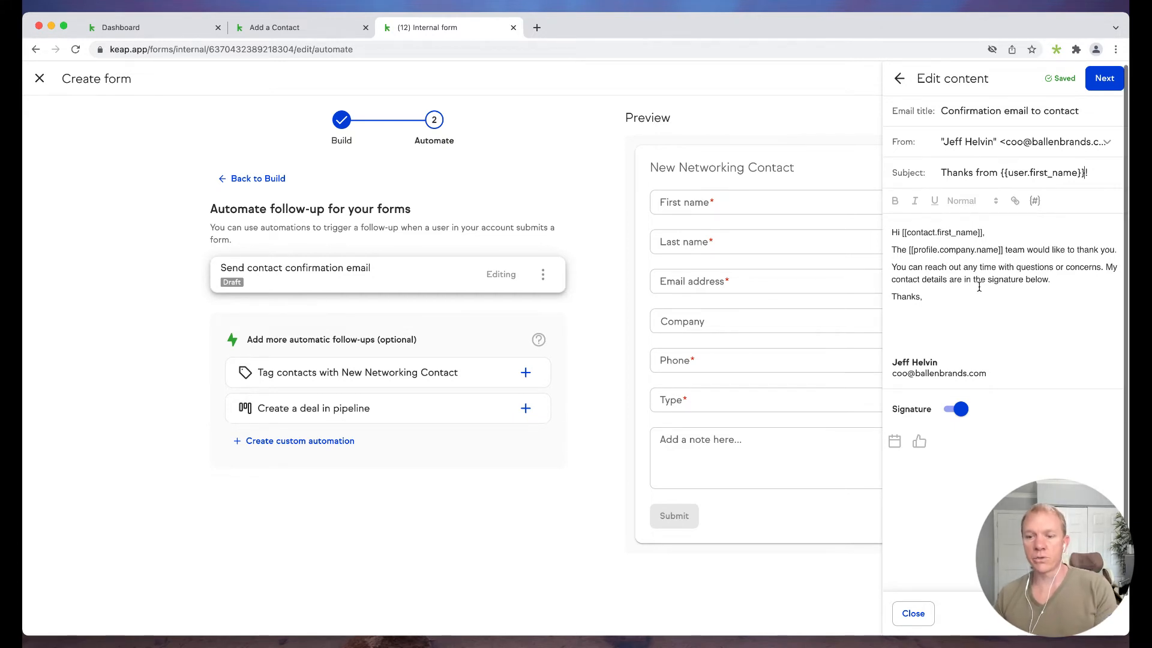
# - Keep the email sending Immediately and publish the automation, which prompts for a business address
pyautogui.click(1105, 82)
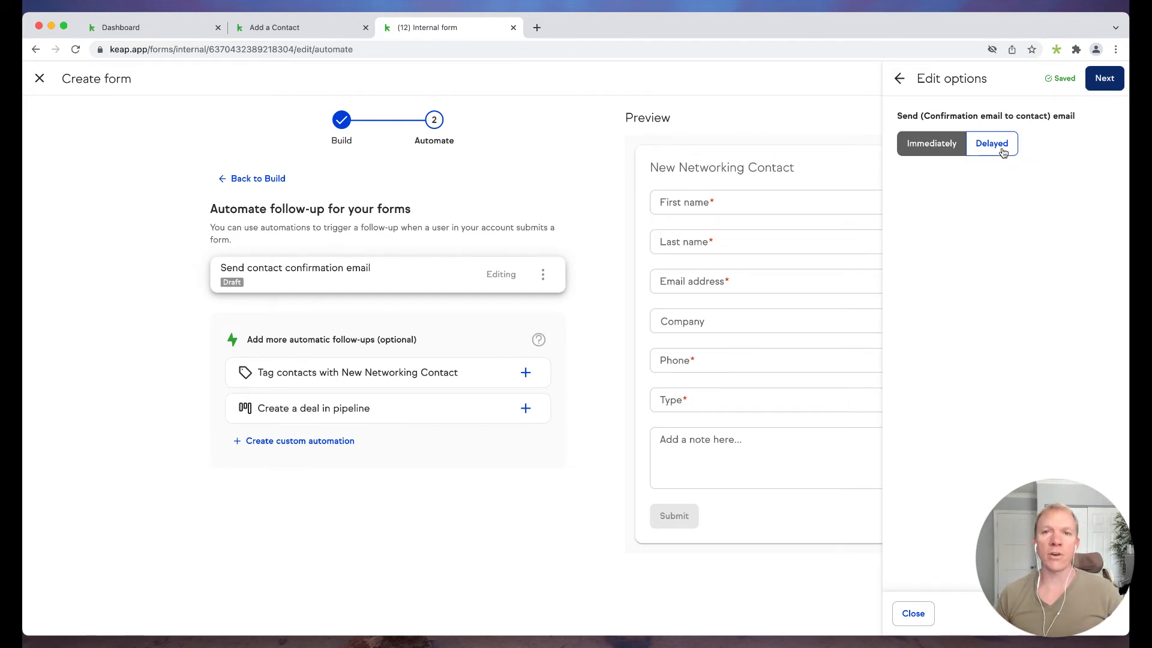
pyautogui.click(1110, 79)
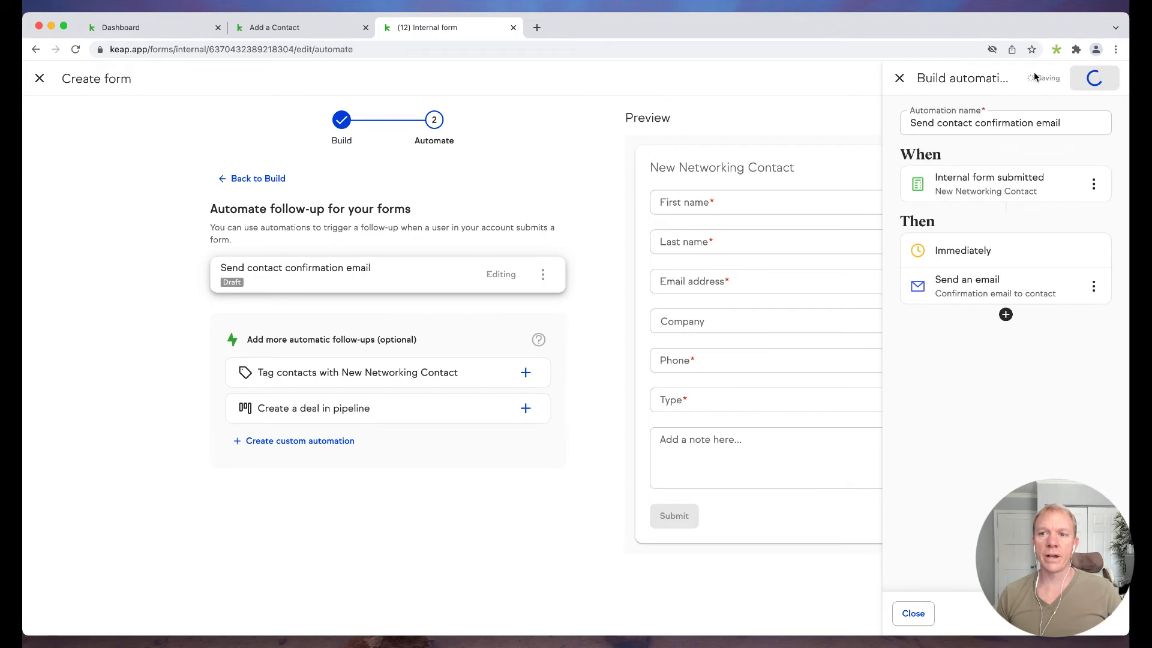
pyautogui.click(1101, 81)
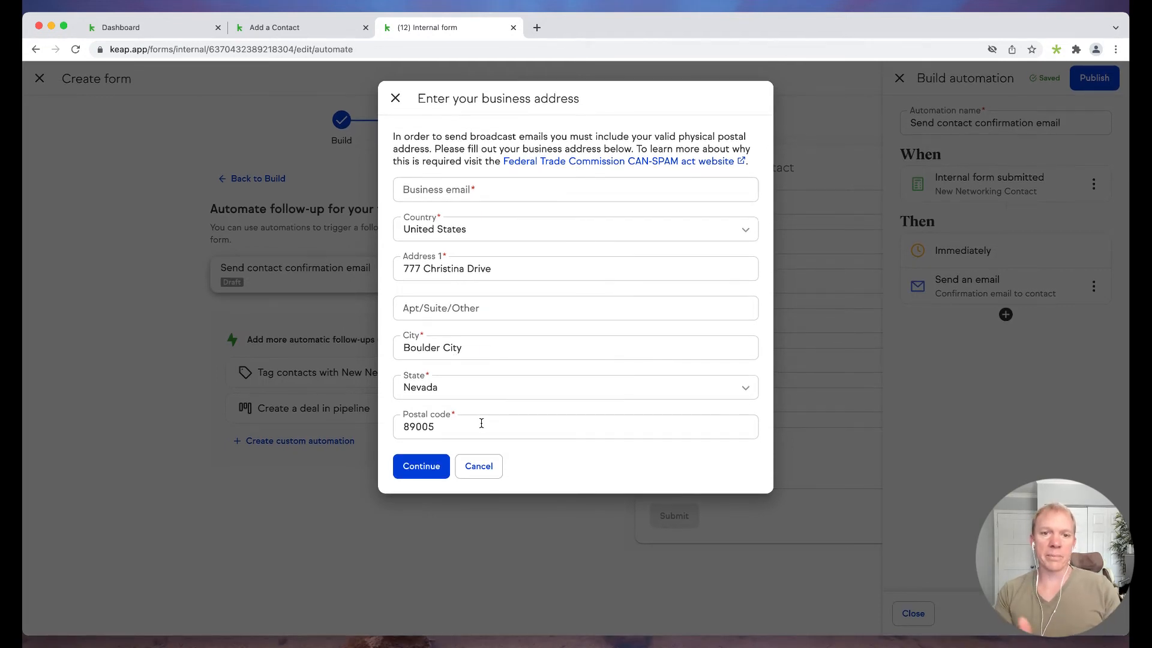
# - Dismiss the business address request and retry publishing the confirmation email automation
pyautogui.click(480, 474)
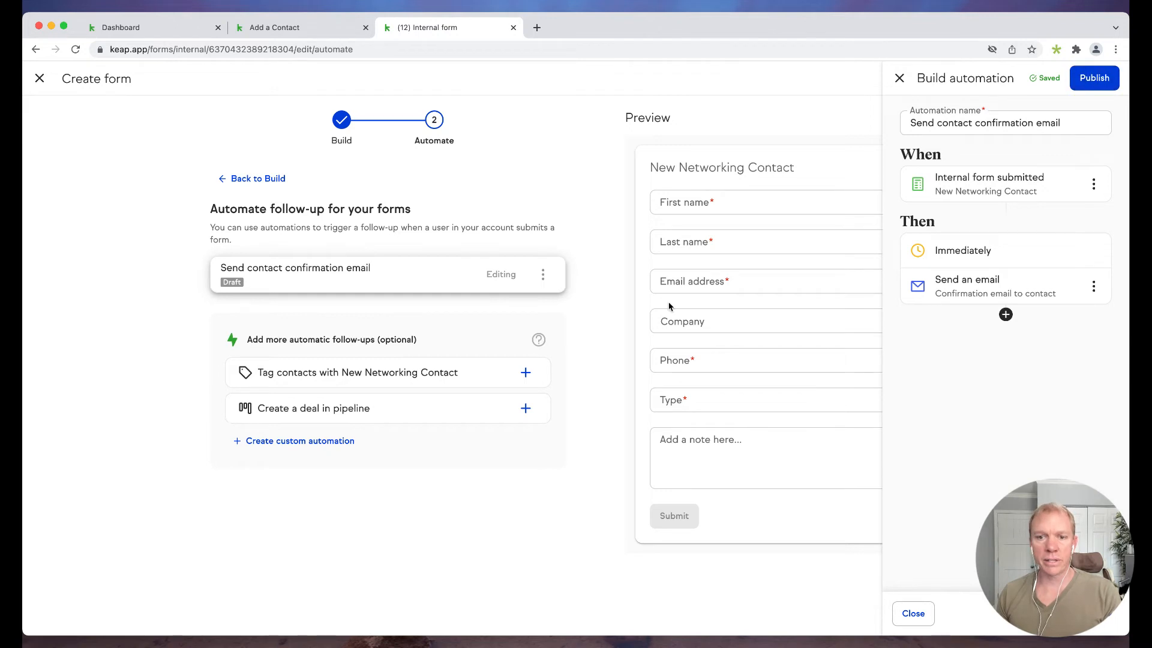
pyautogui.click(1093, 286)
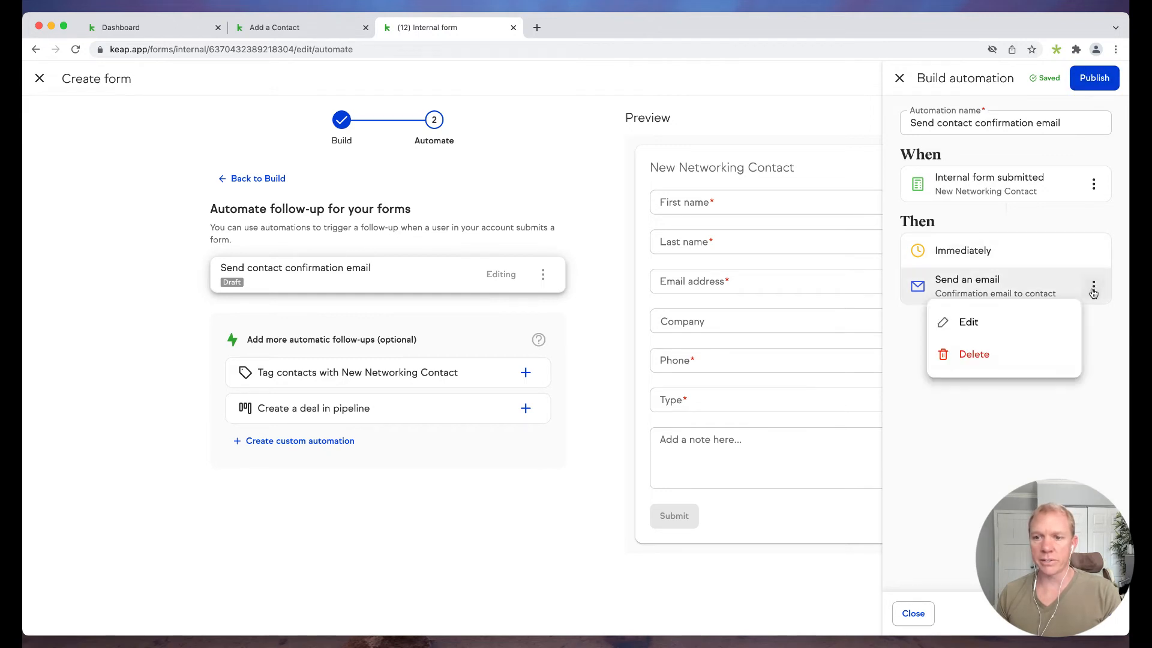
pyautogui.click(1094, 78)
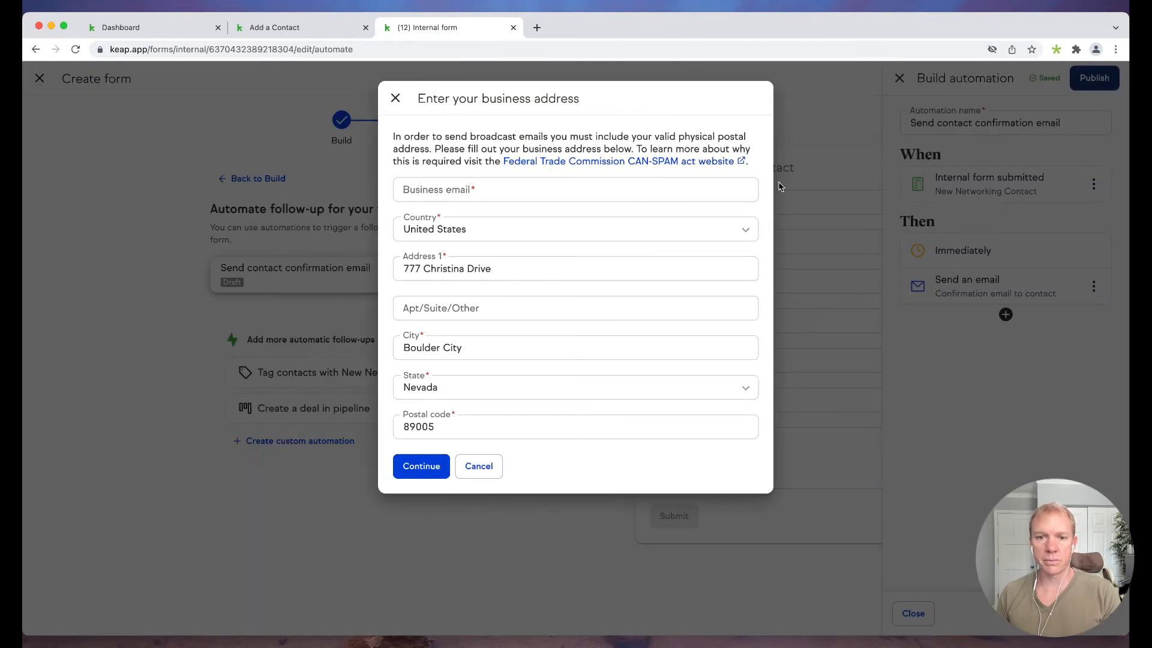
# - Enter the business email in the business address details, then publish the confirmation email automation
pyautogui.click(433, 471)
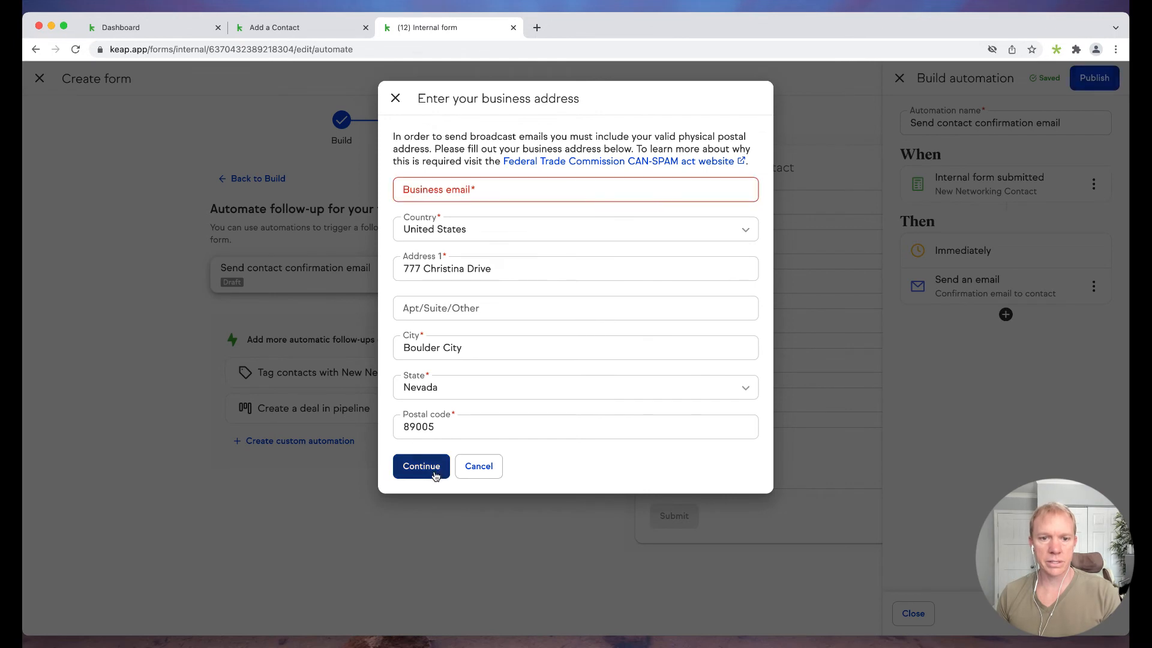
pyautogui.click(474, 199)
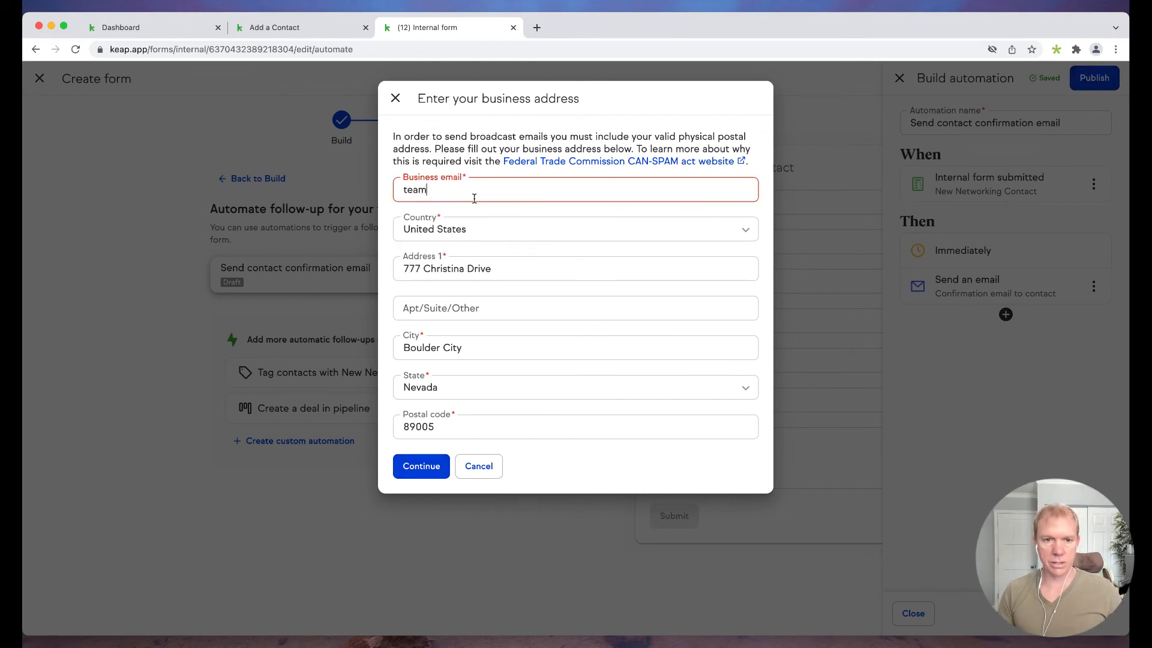
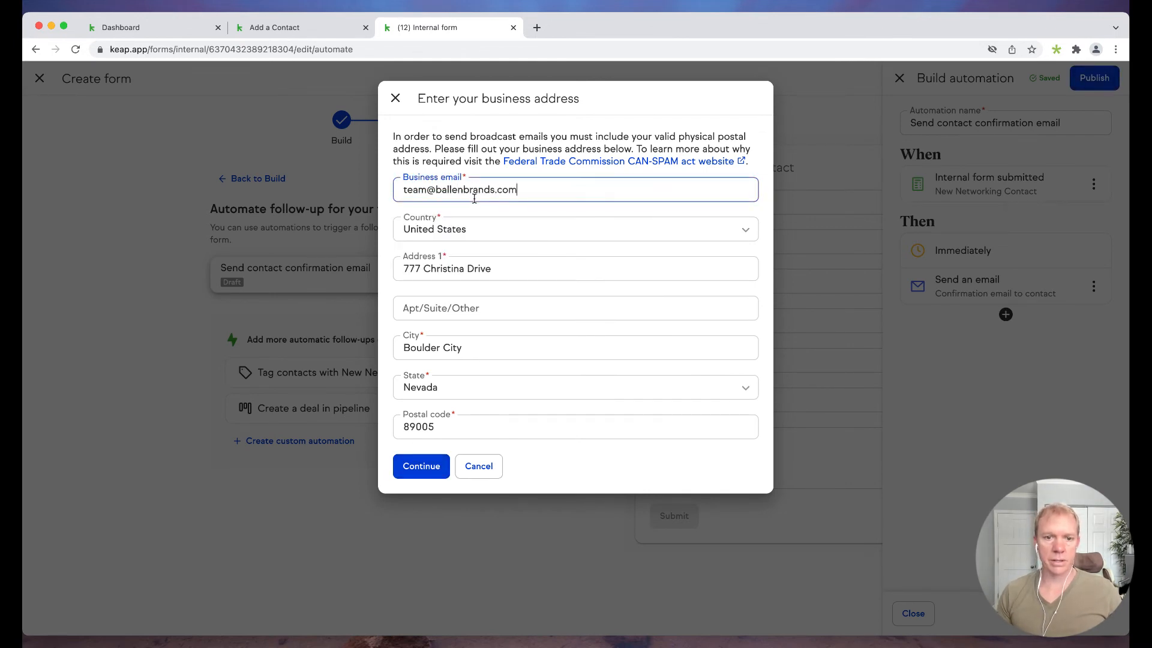
pyautogui.click(431, 465)
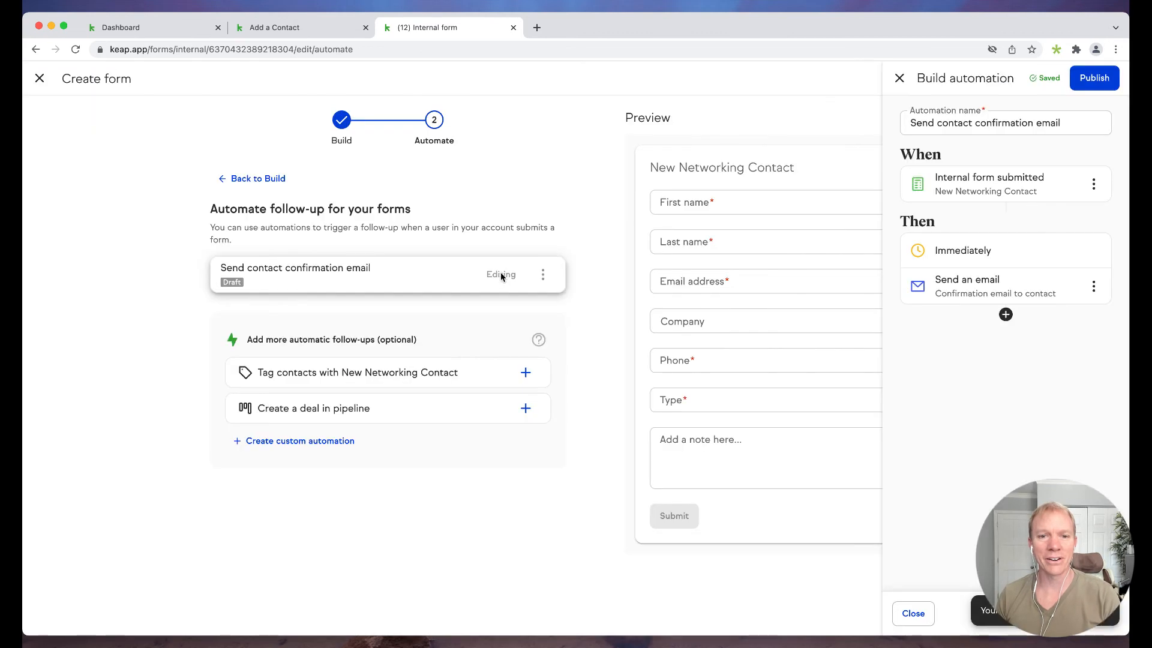
pyautogui.click(1094, 79)
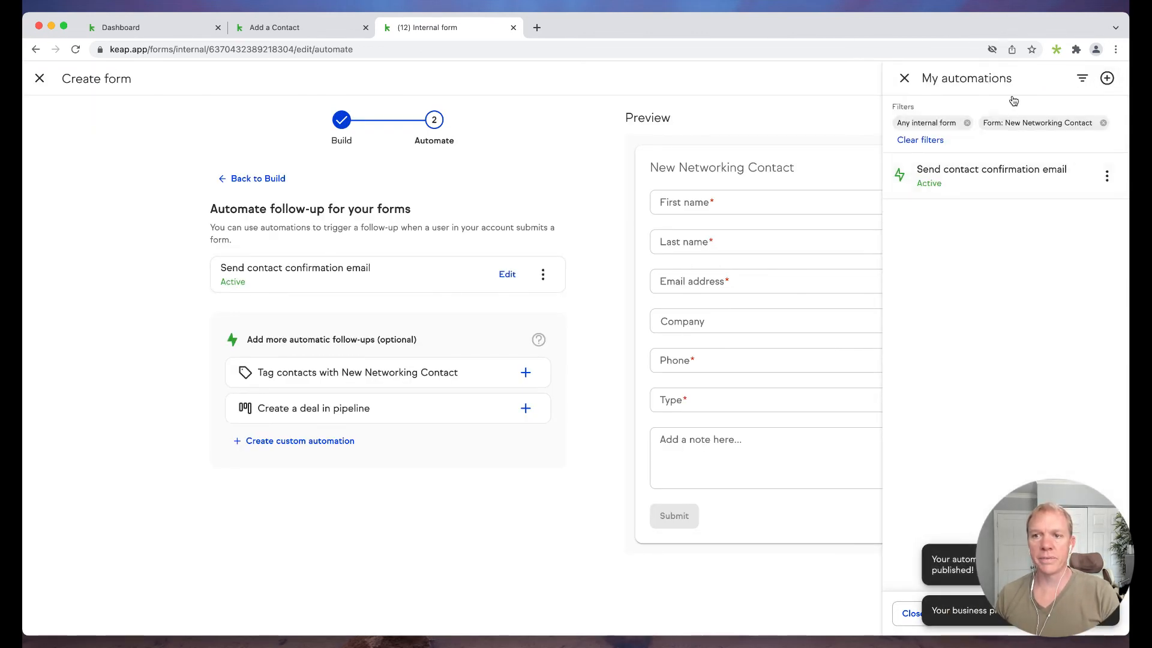
# - Leave the form editor and check the Add a contact form choices for New Networking Contact
pyautogui.click(38, 78)
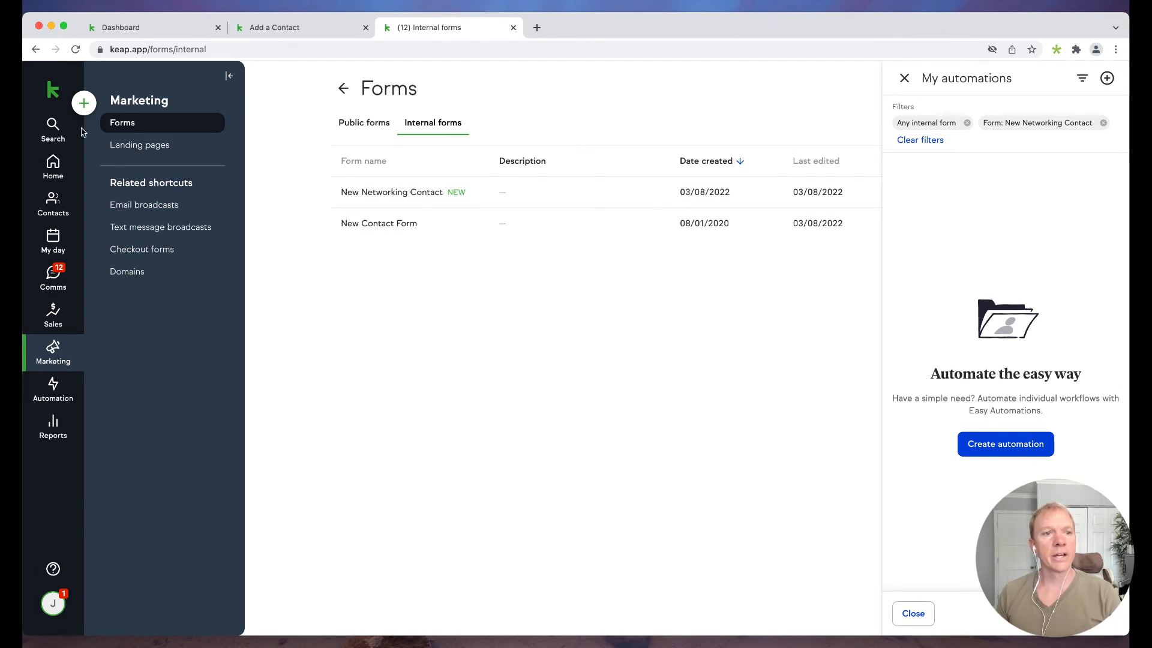
pyautogui.click(90, 108)
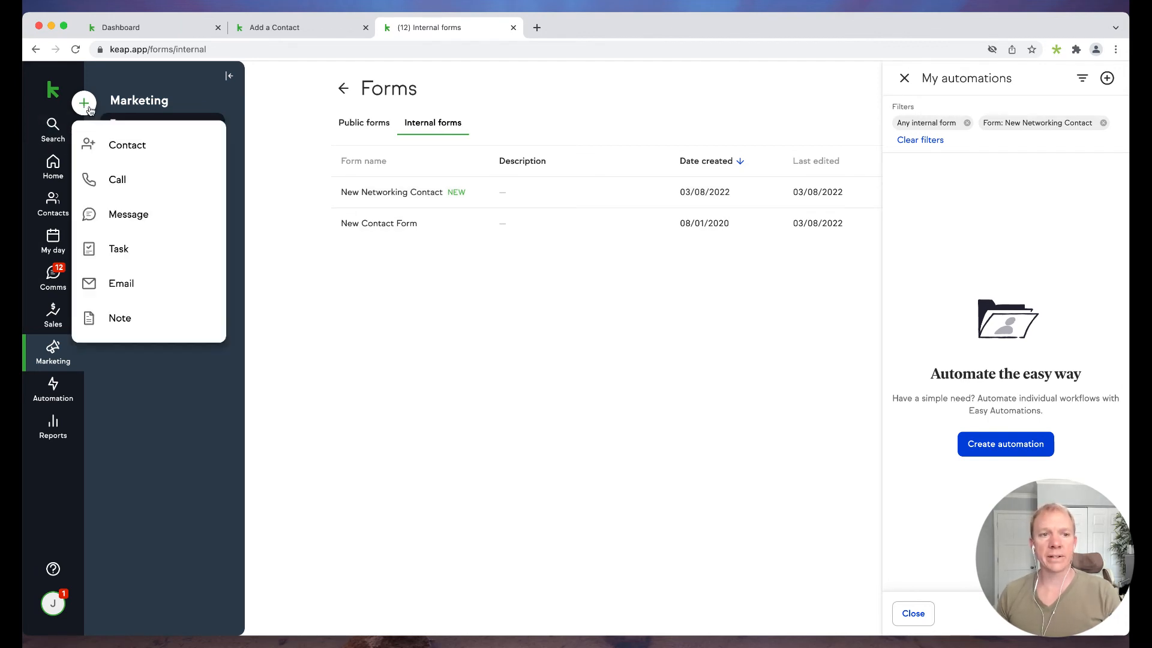
pyautogui.click(134, 154)
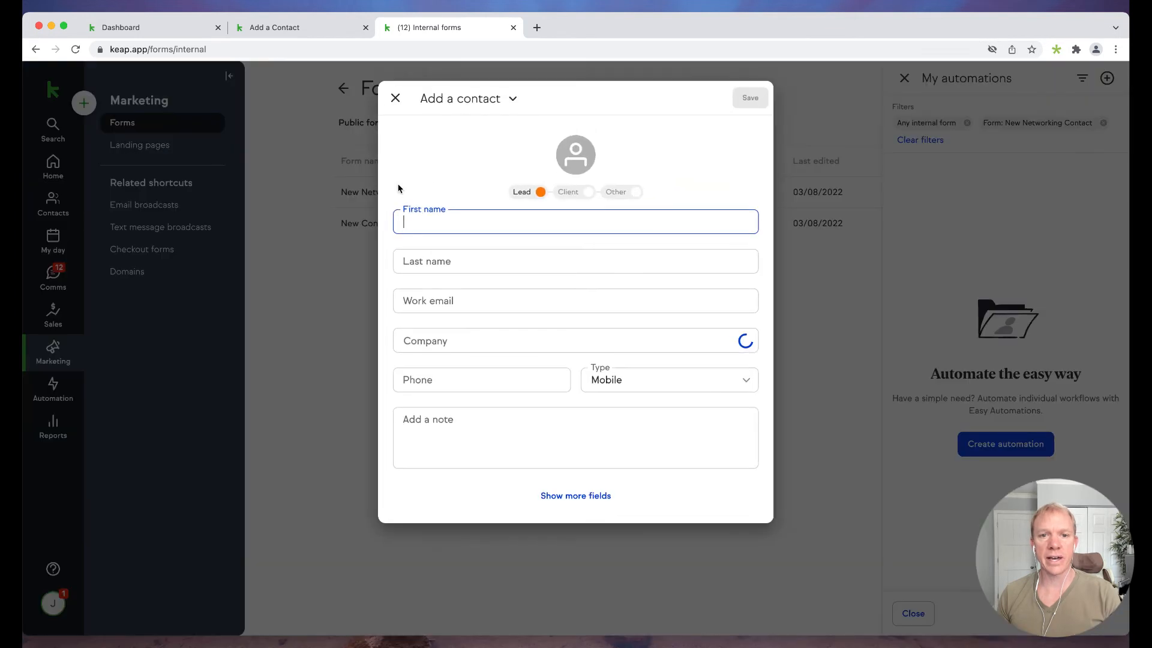
pyautogui.click(493, 106)
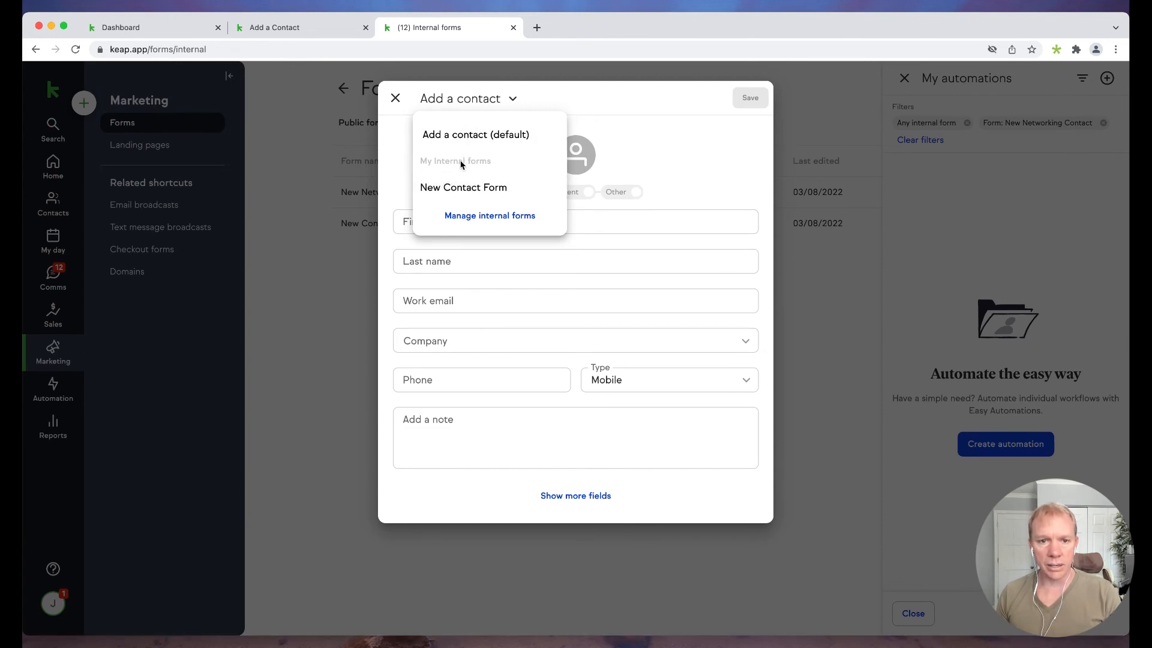
pyautogui.click(465, 137)
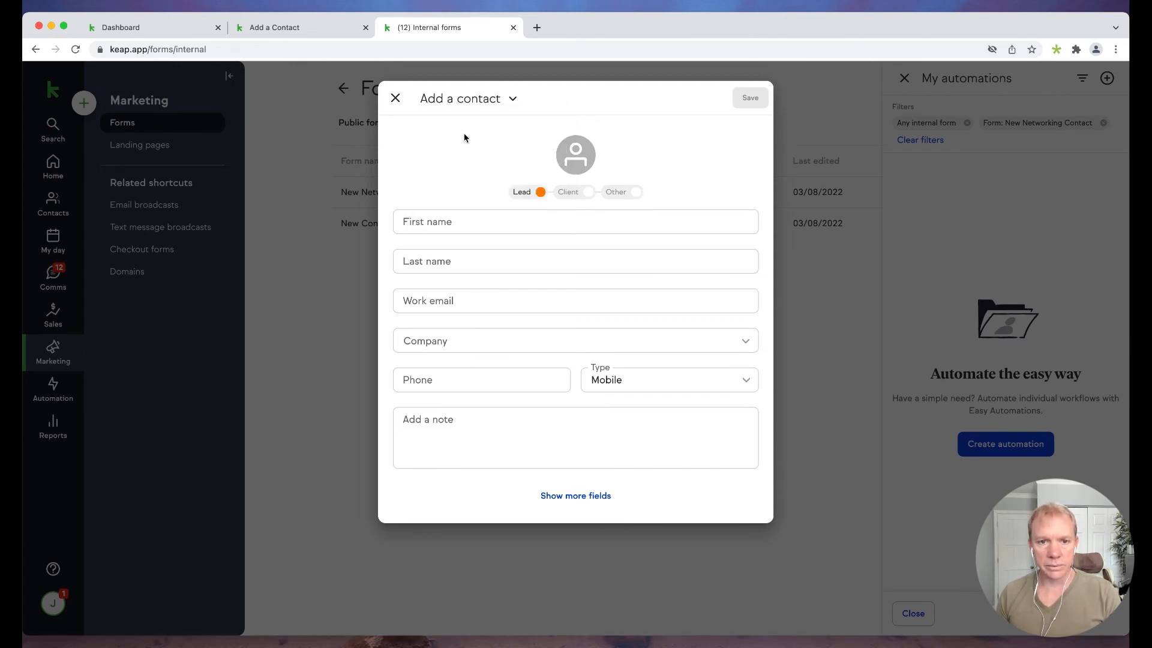
# - Close the add-contact dialog without New Networking Contact and sort Internal forms by Form name
pyautogui.click(474, 100)
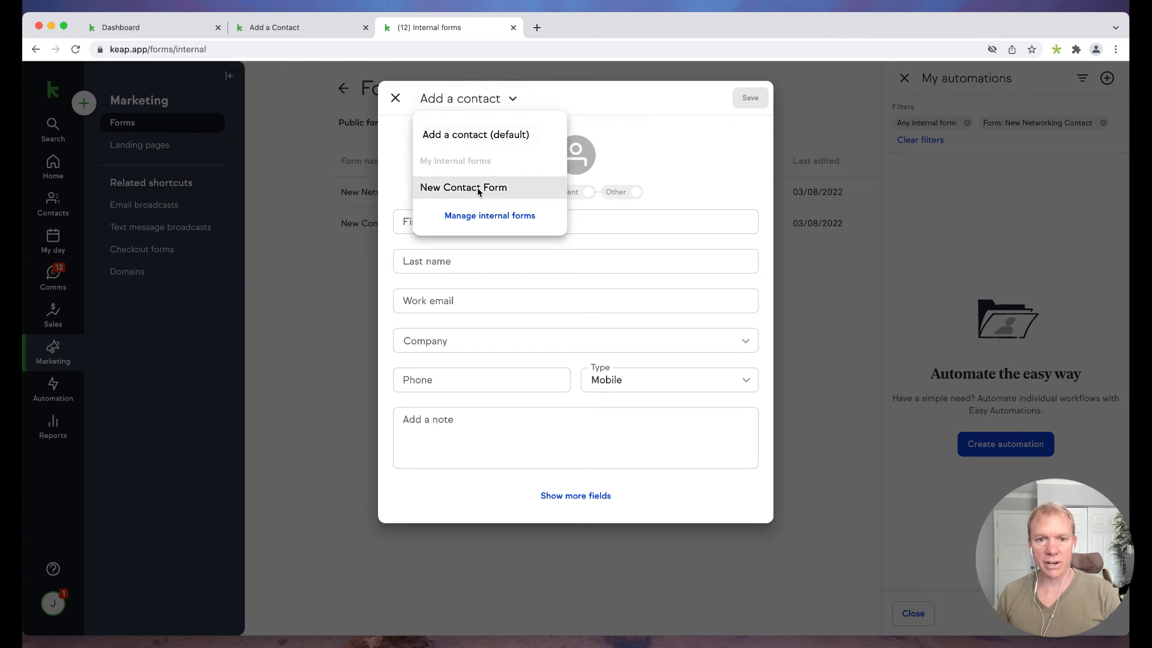
pyautogui.click(395, 98)
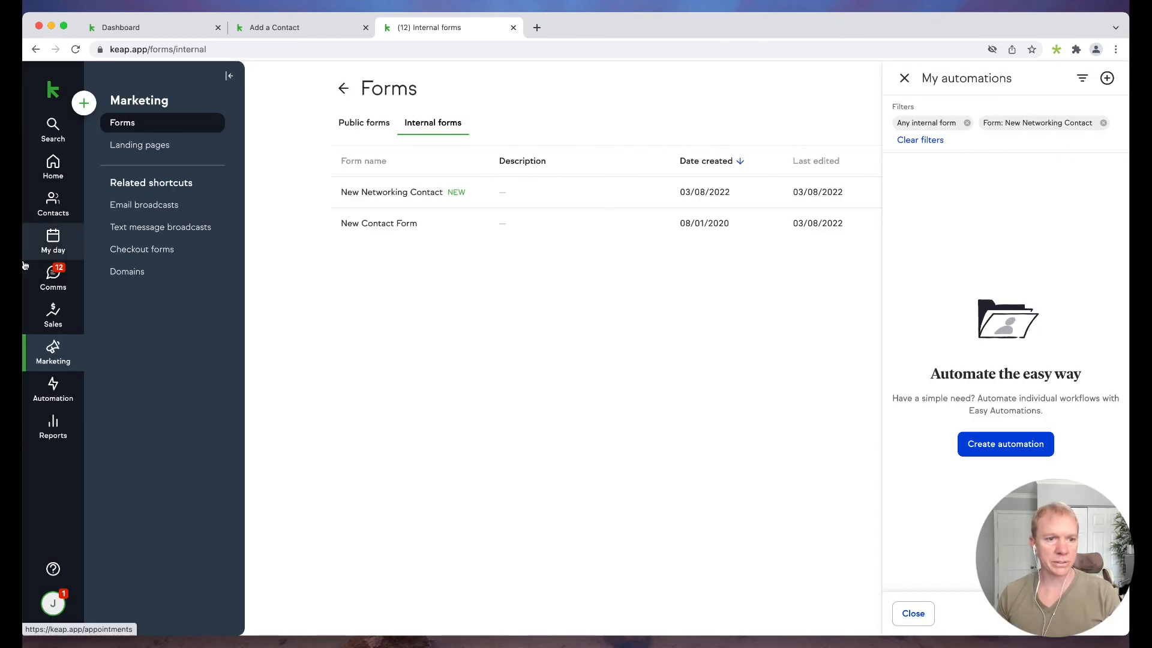
pyautogui.click(366, 160)
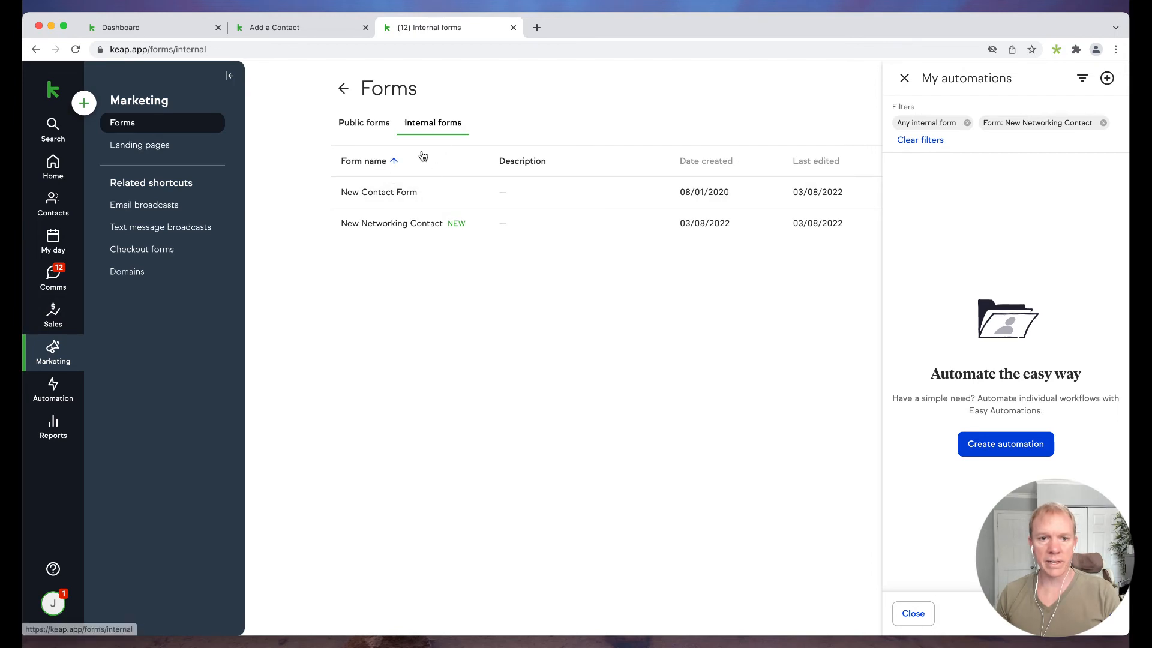
# - Save and publish the New Networking Contact form from its Actions menu
pyautogui.click(427, 228)
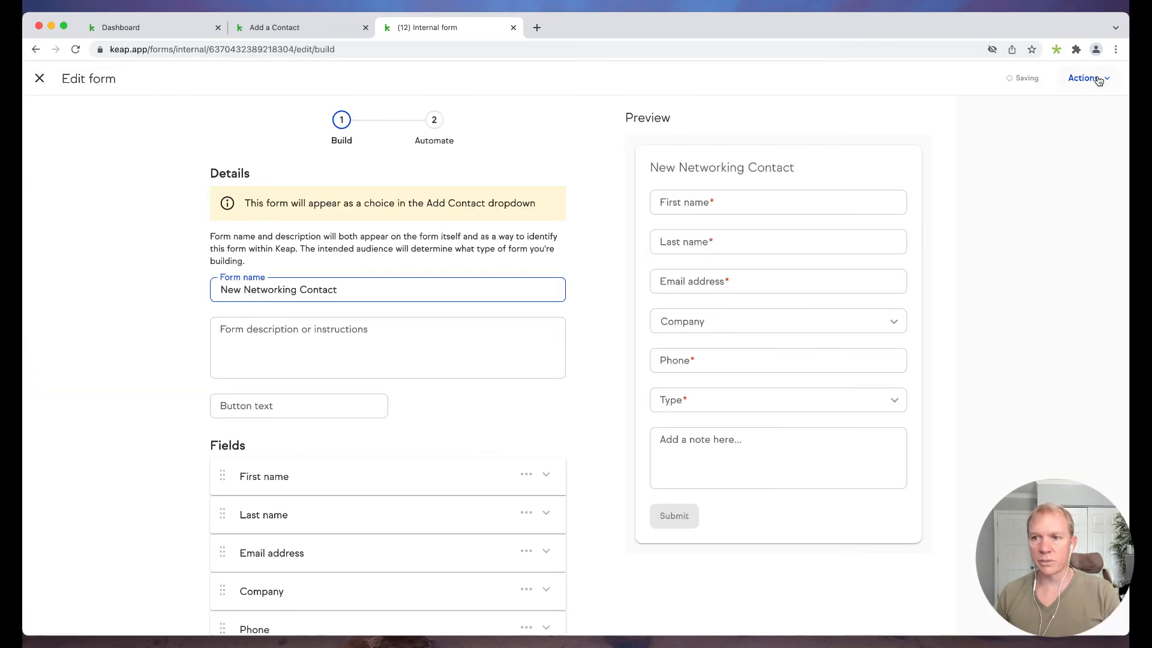
pyautogui.click(1085, 78)
pyautogui.click(978, 151)
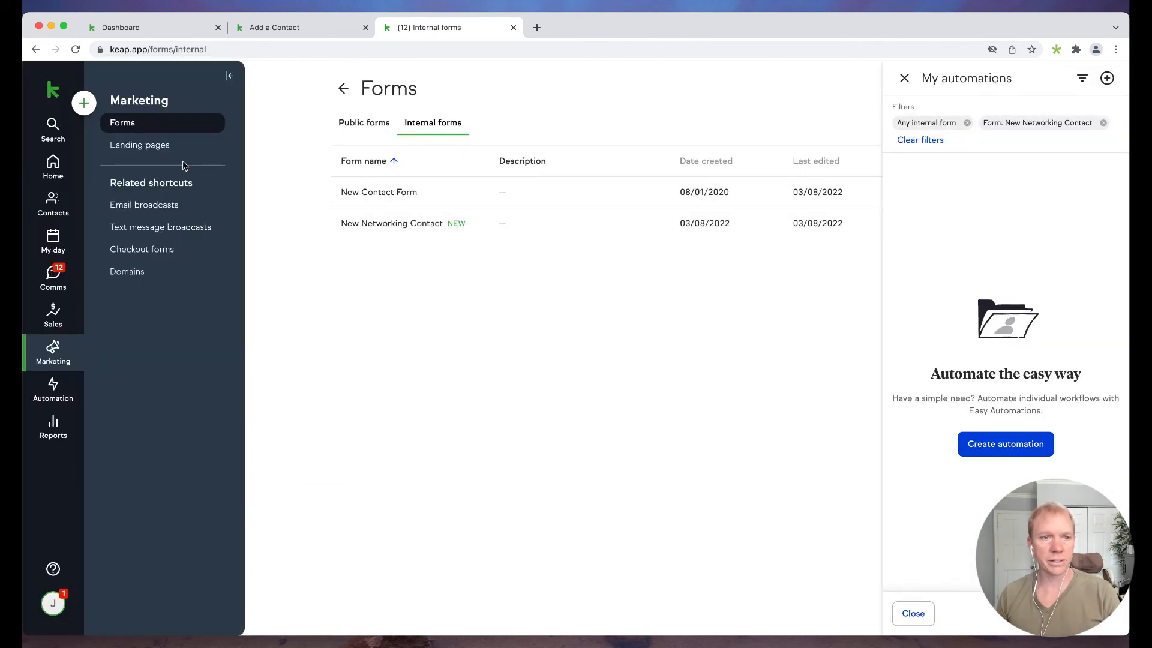
# - Verify New Networking Contact is now selectable in the Add a contact form dropdown
pyautogui.click(83, 102)
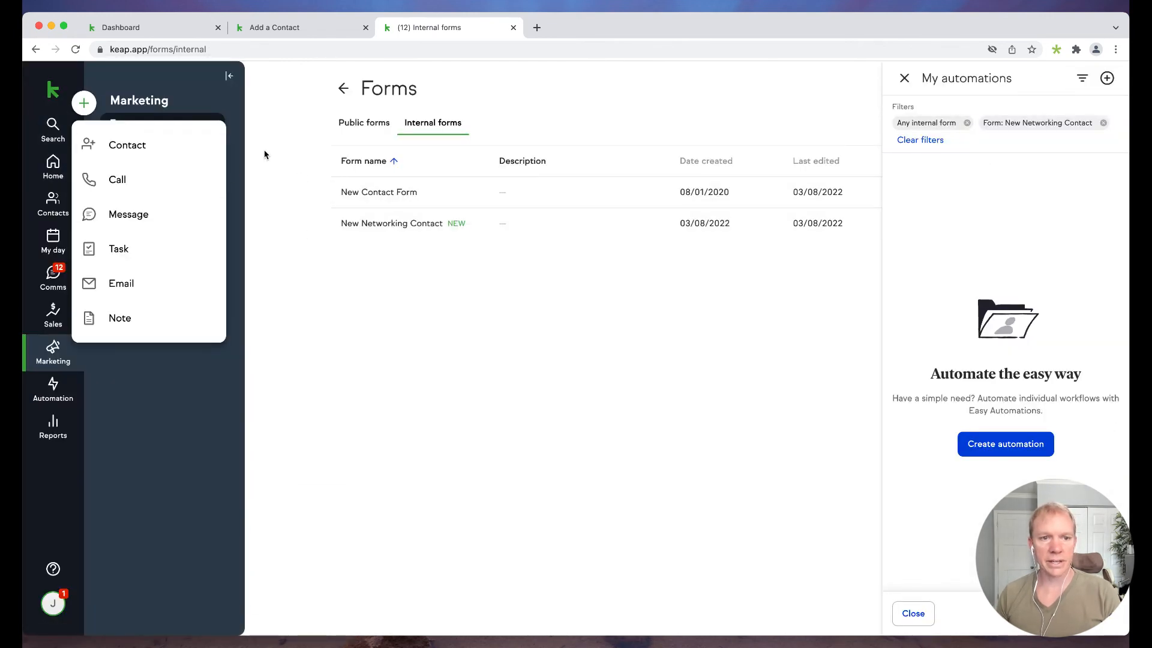
pyautogui.click(117, 145)
pyautogui.click(447, 100)
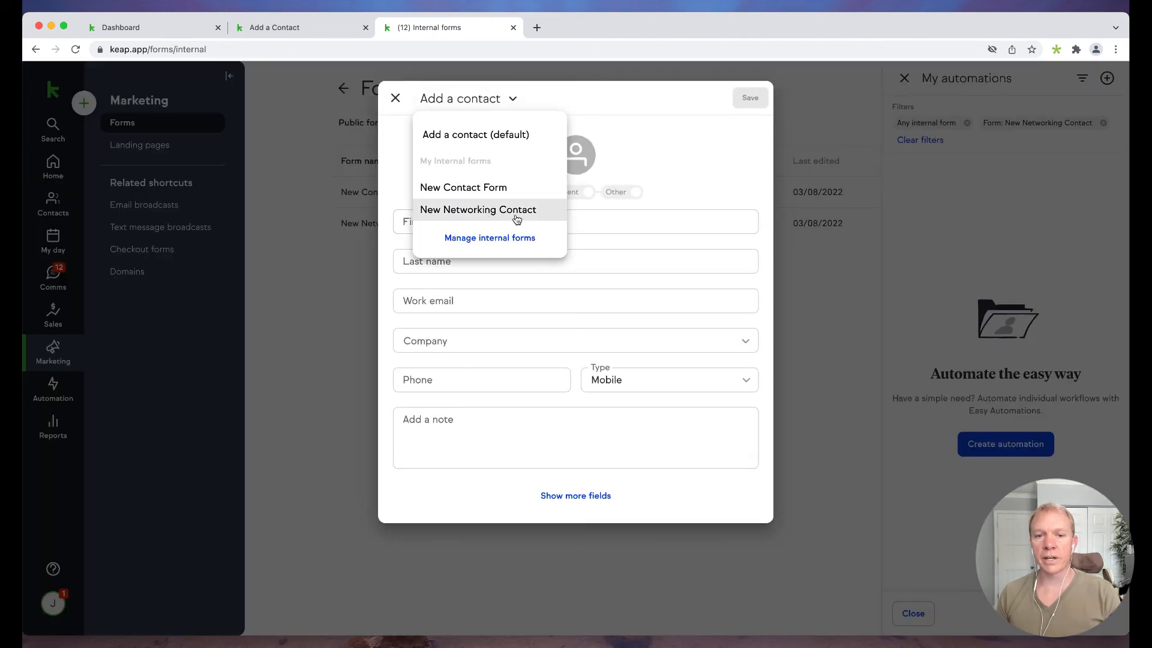
pyautogui.click(472, 211)
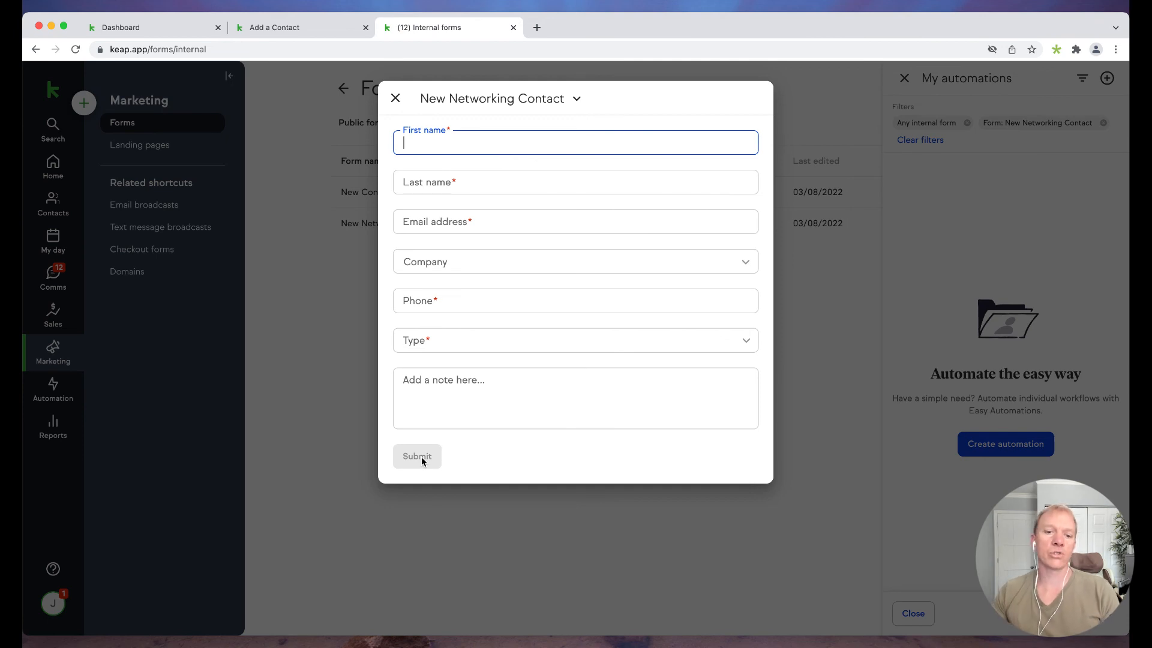
pyautogui.click(501, 102)
pyautogui.click(471, 136)
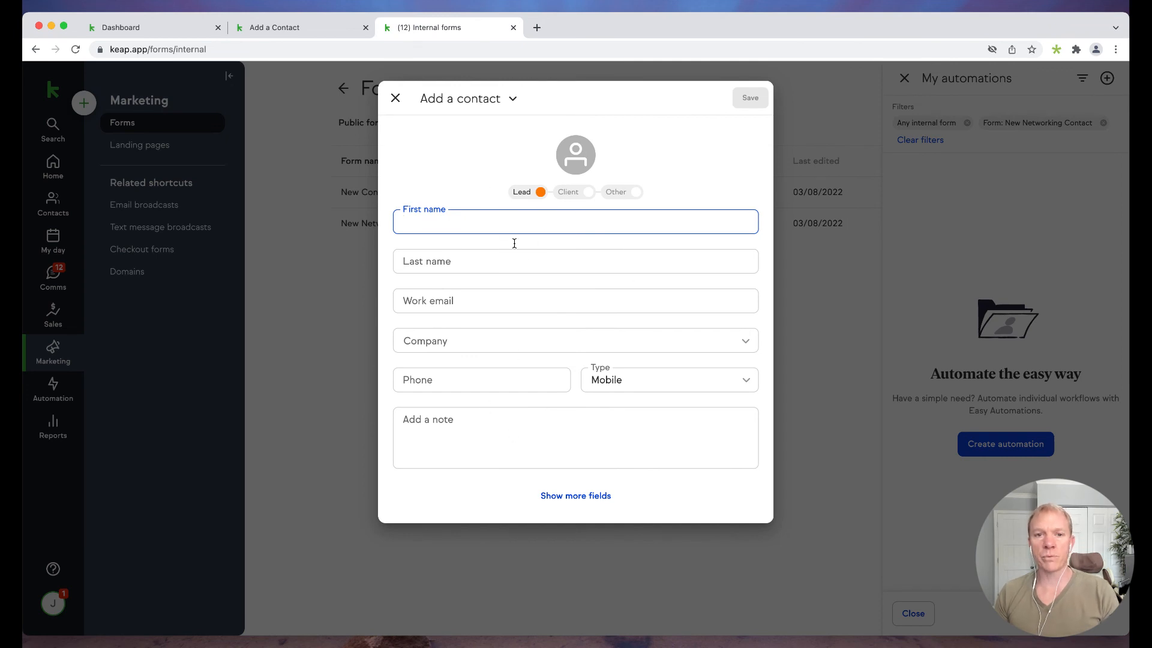
pyautogui.click(476, 100)
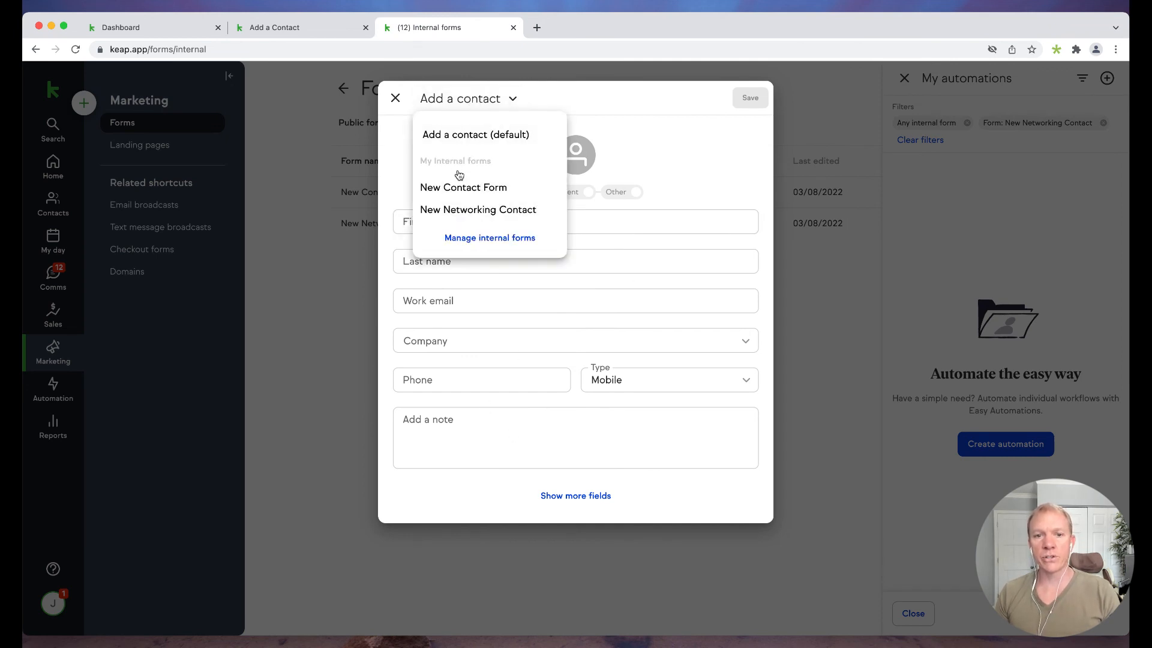
pyautogui.click(483, 213)
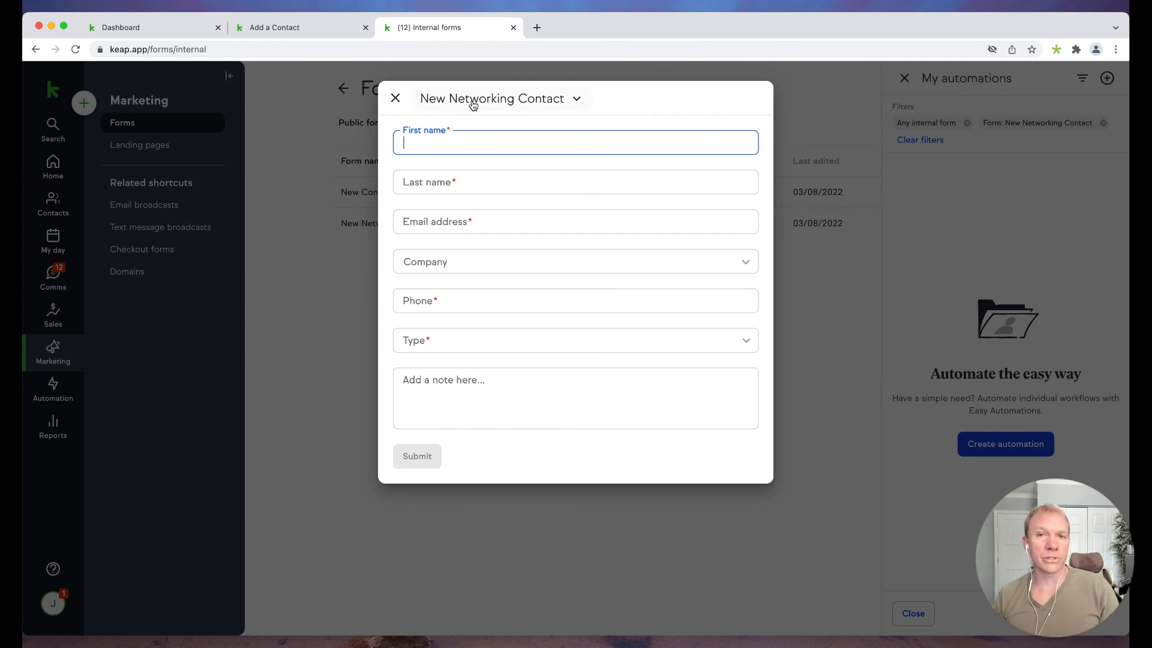
pyautogui.click(395, 98)
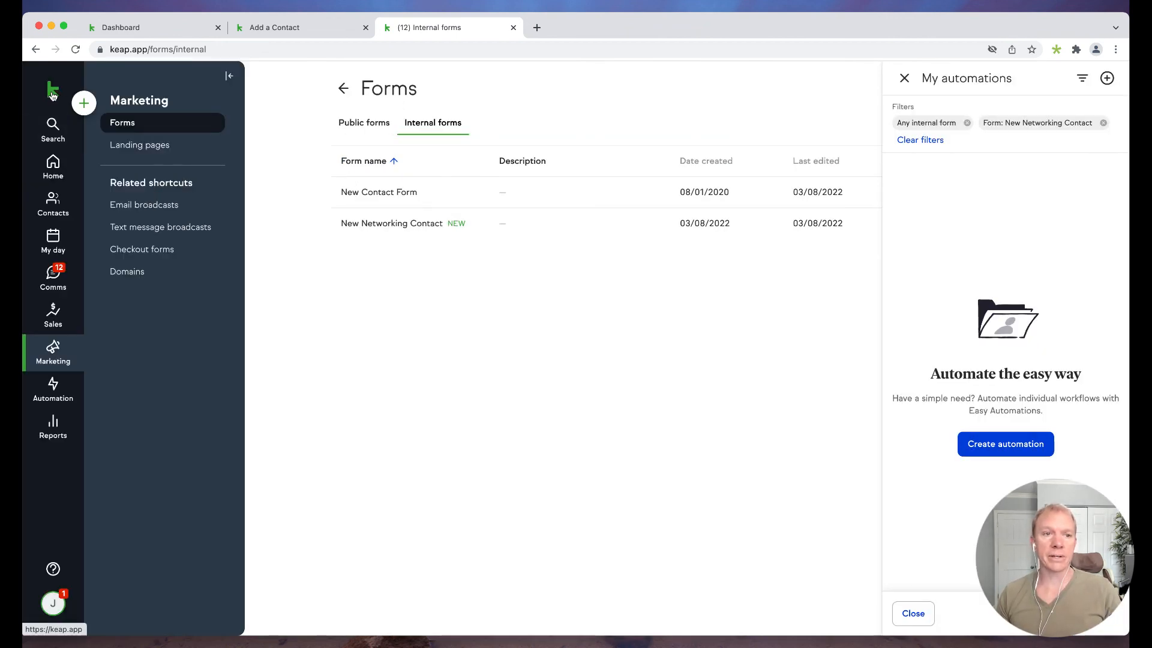
# - From Home, switch the add-contact dialog back to the Add a contact (default) form
pyautogui.click(53, 90)
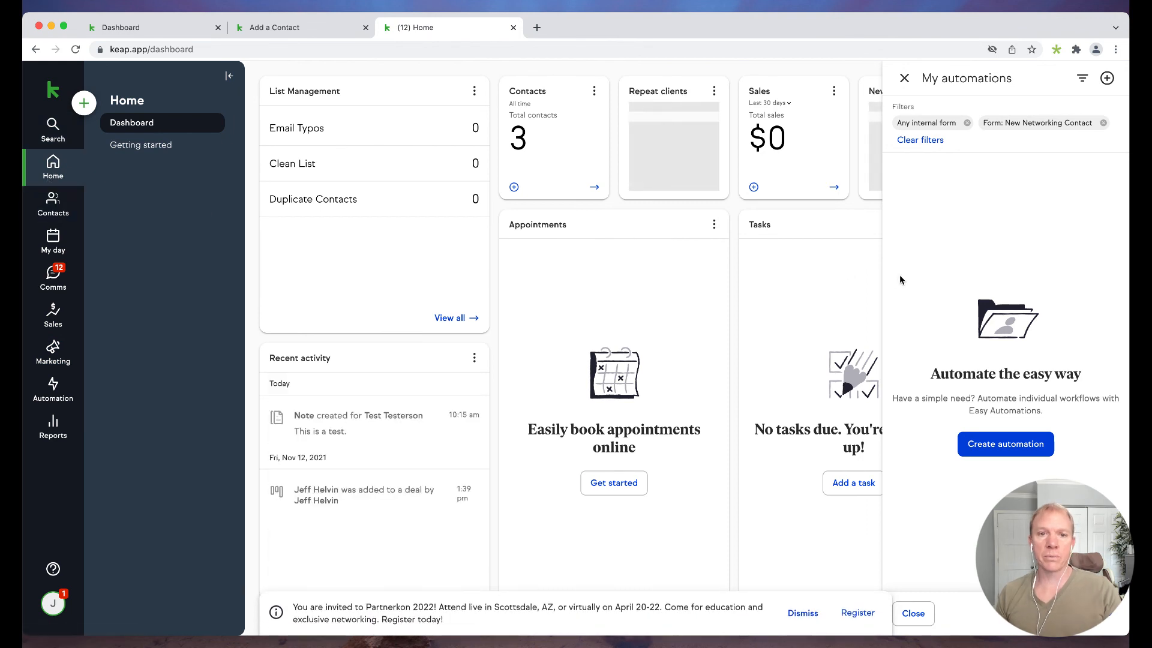
pyautogui.click(84, 103)
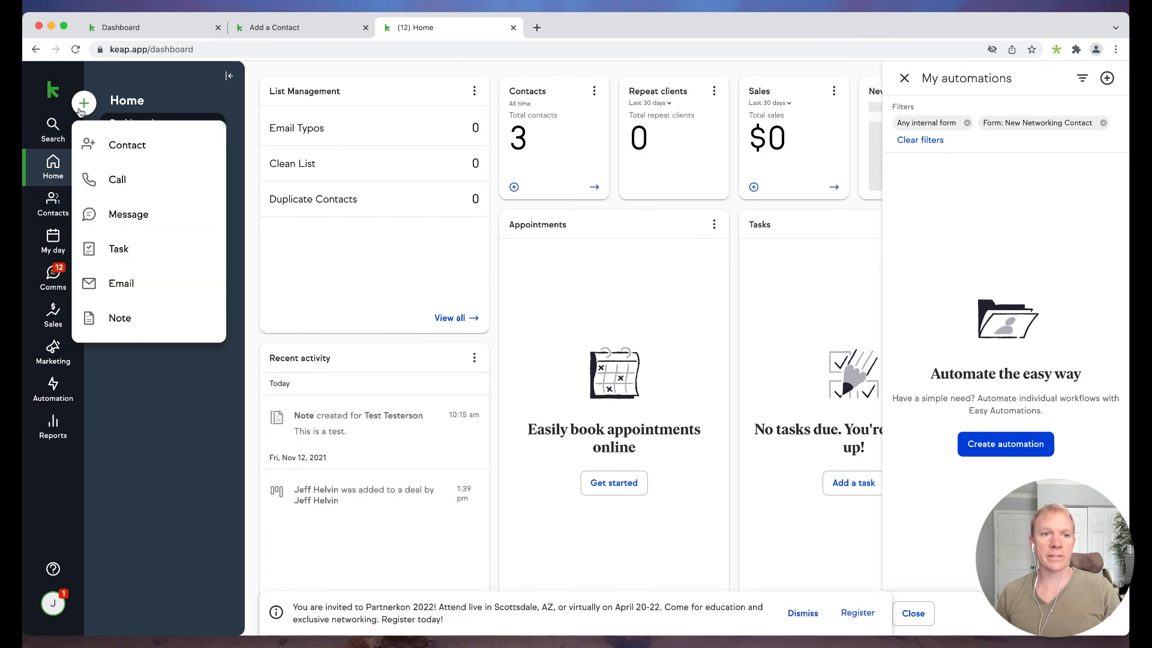
pyautogui.click(125, 144)
pyautogui.click(497, 99)
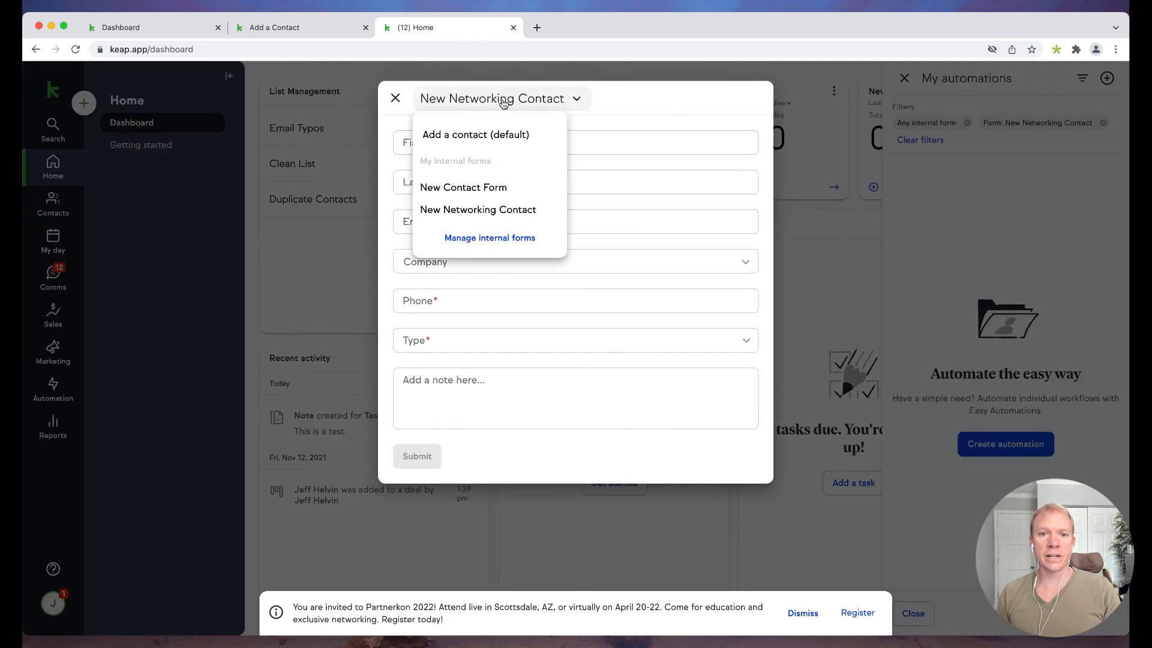
pyautogui.click(468, 135)
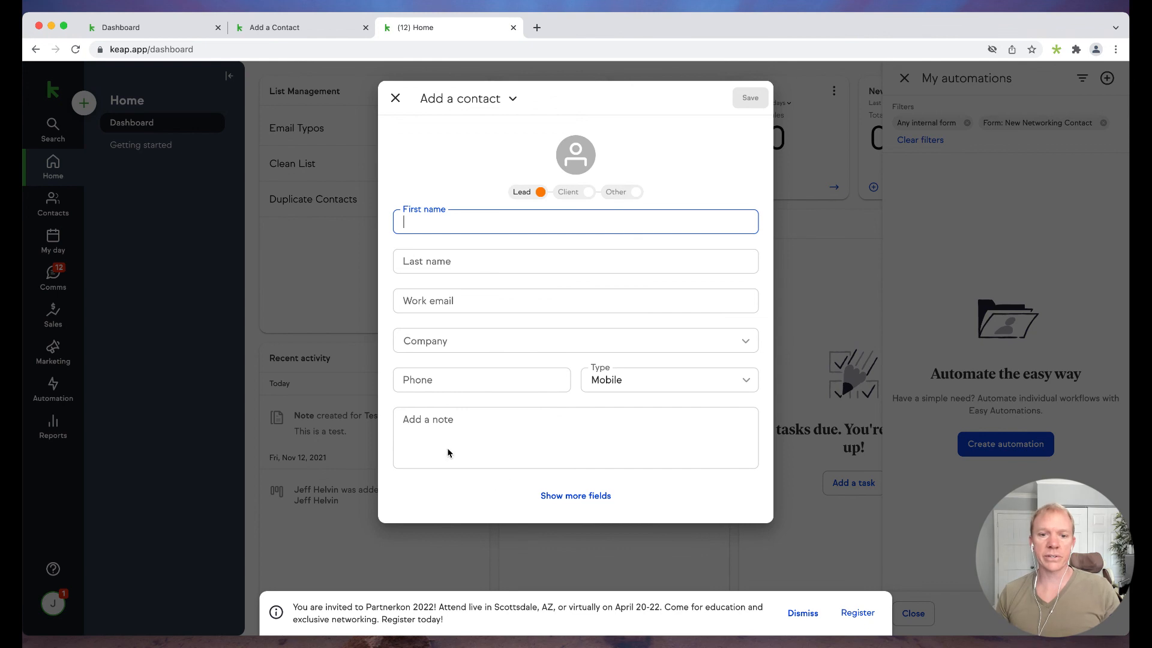
# - Close the dialog and open Add a contact from the Contacts people list
pyautogui.click(389, 98)
pyautogui.click(52, 208)
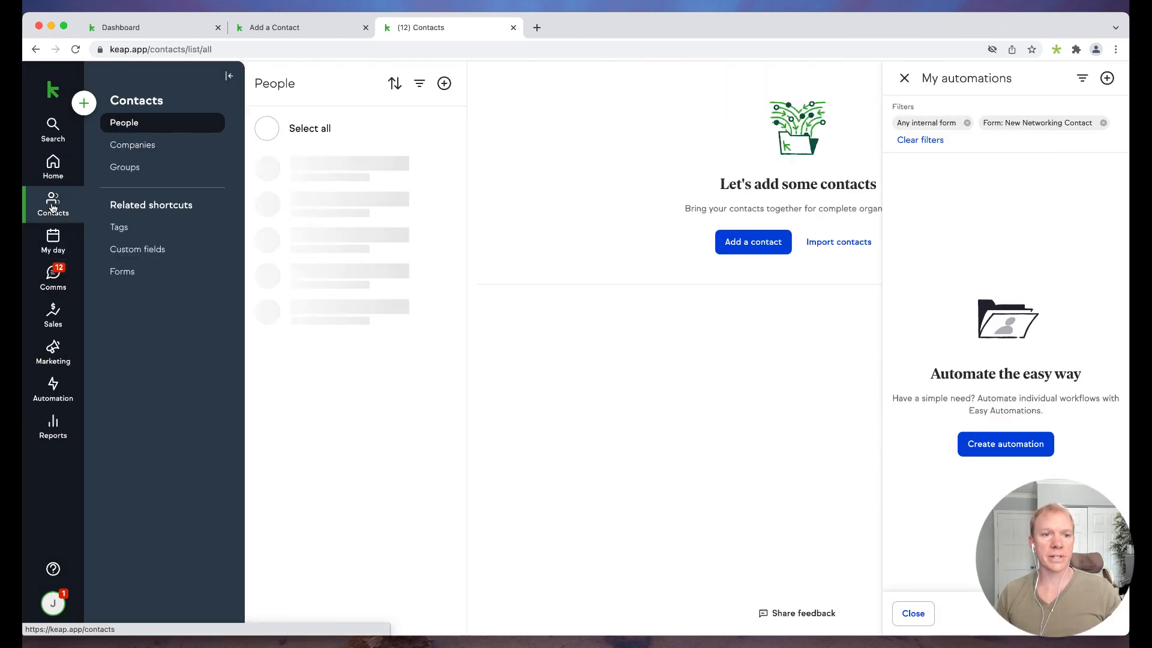
pyautogui.click(750, 243)
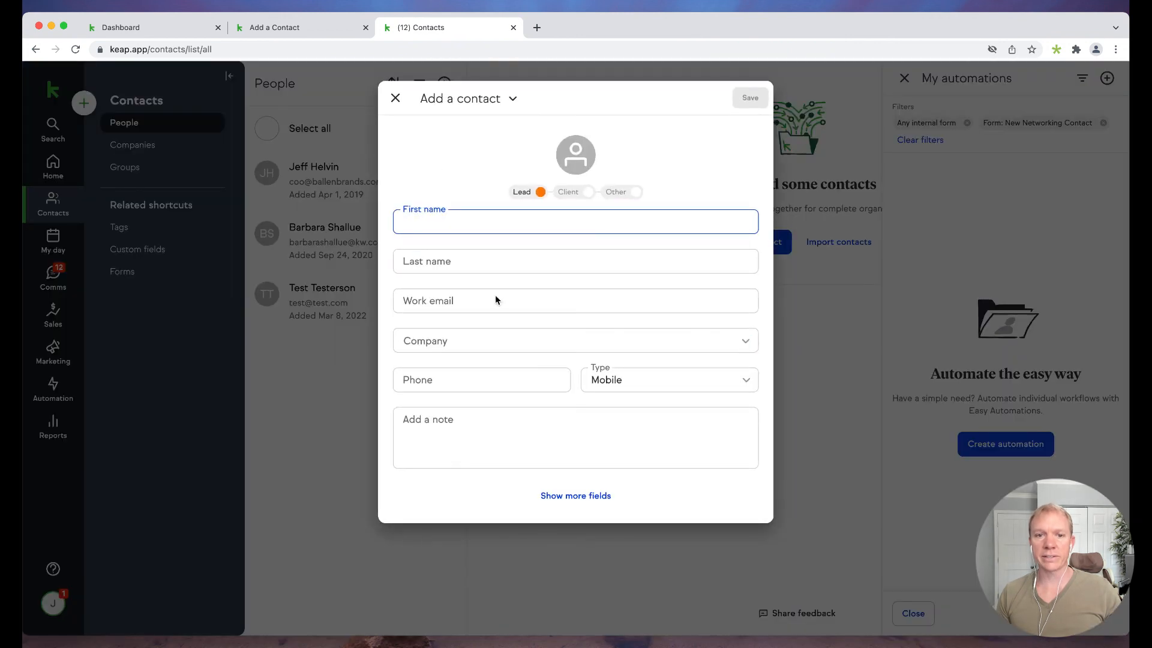